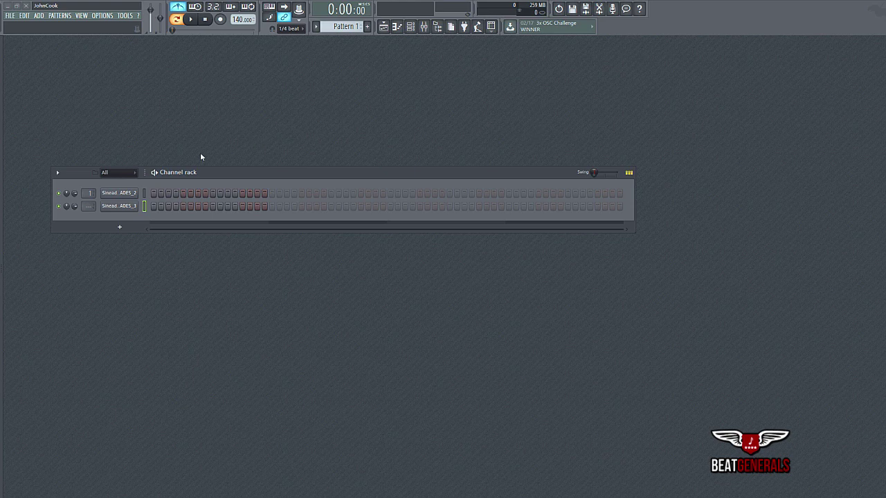
Preview the GRADES_2 sample from its channel settings, stop playback and return to the channel rack.
left_click(132, 193)
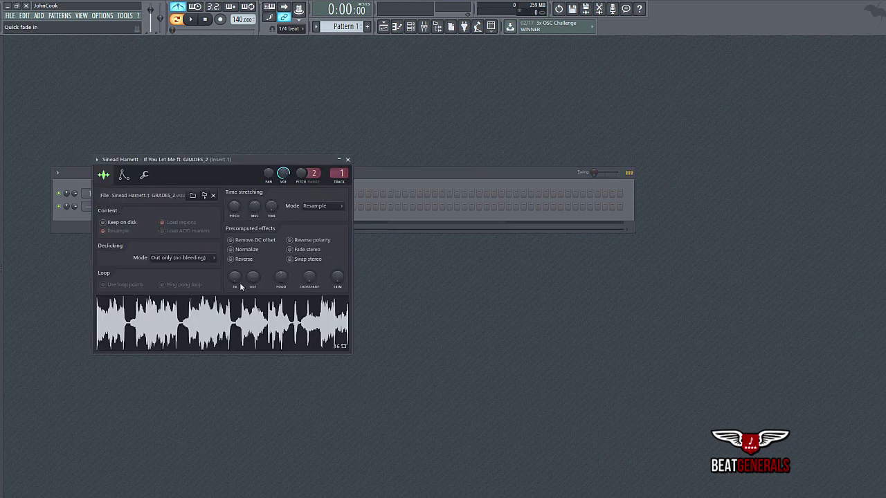
left_click(226, 338)
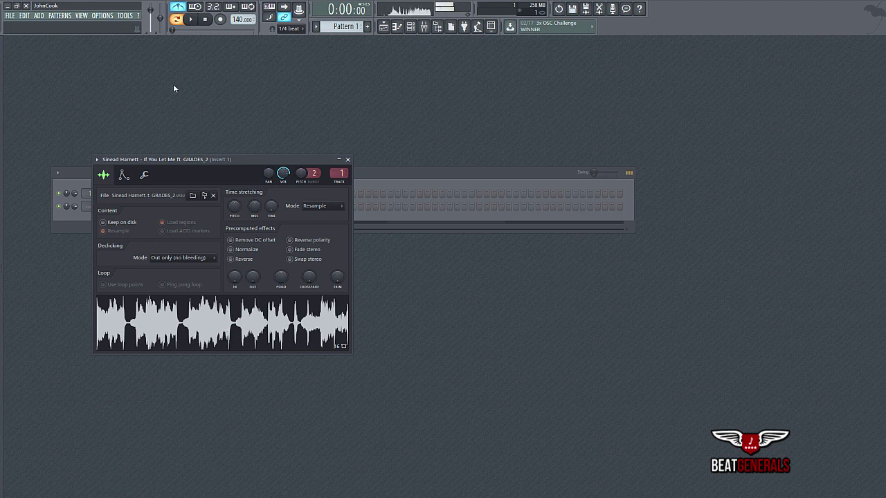
left_click(207, 20)
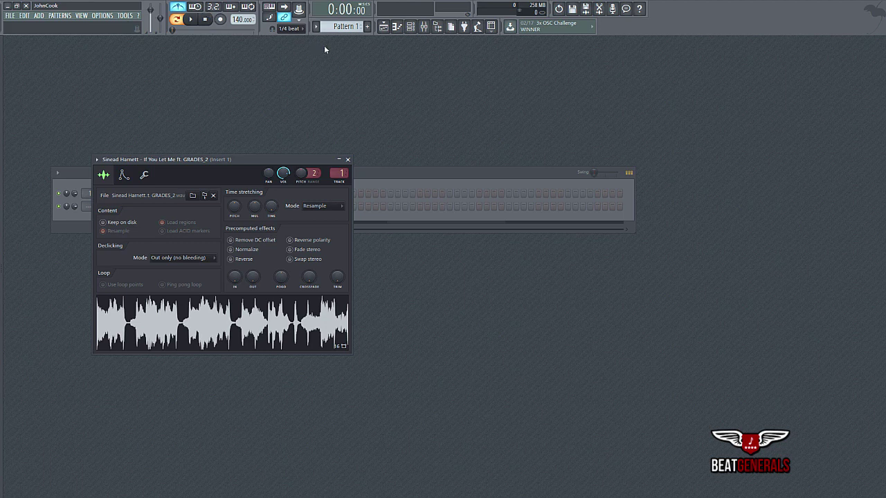
key("F6")
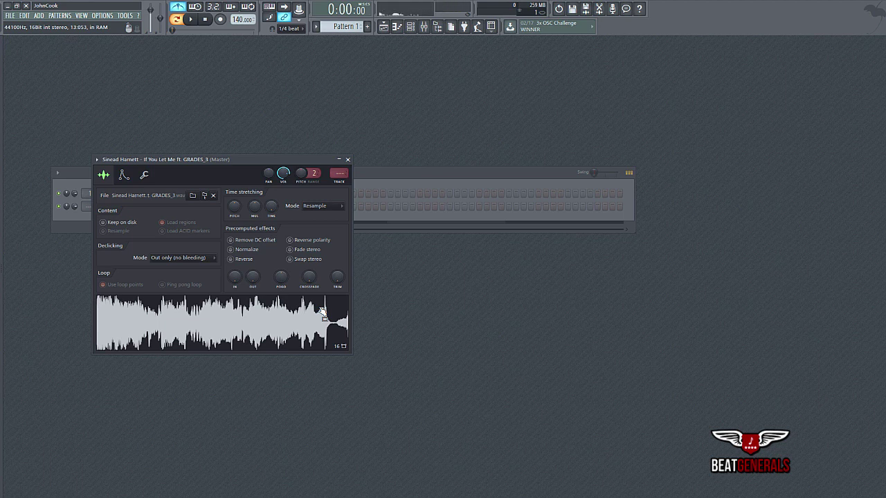
key("F6")
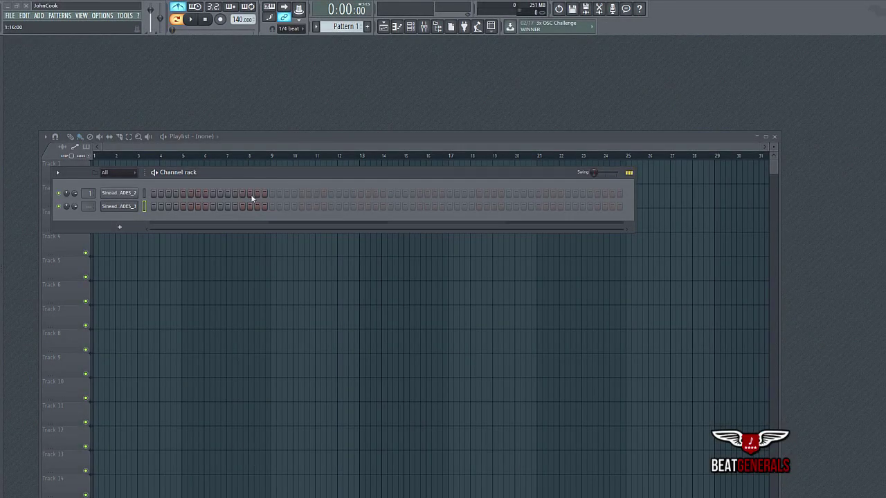
Place the GRADES_3 sample at the start of Track 2 in the playlist and maximize the playlist around the clip.
left_click(125, 207)
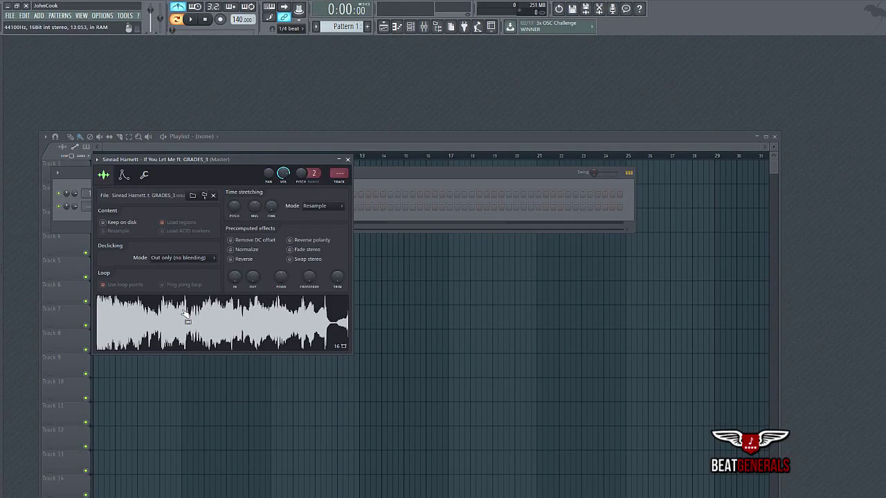
left_click_drag(191, 312, 372, 290)
key("space")
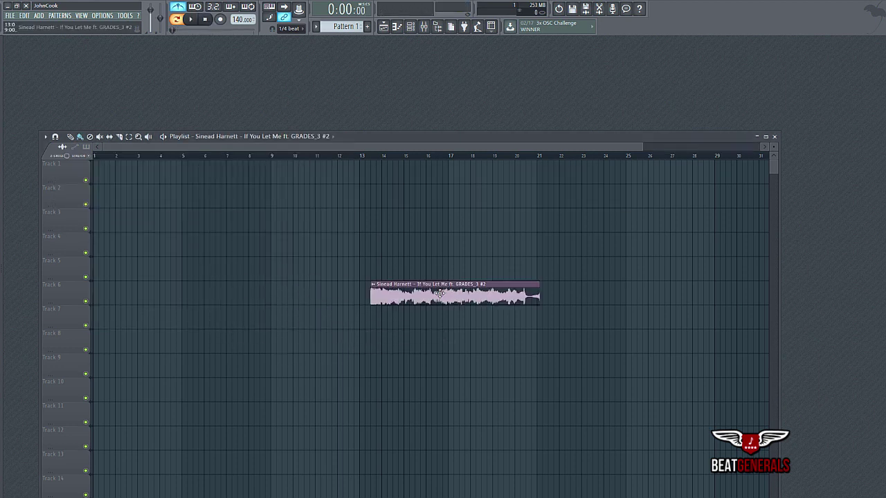
left_click_drag(440, 294, 162, 197)
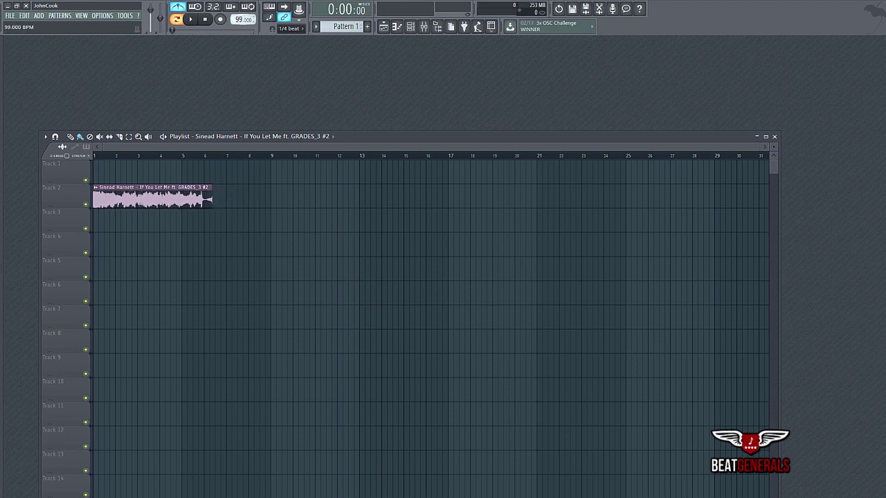
double_click(378, 136)
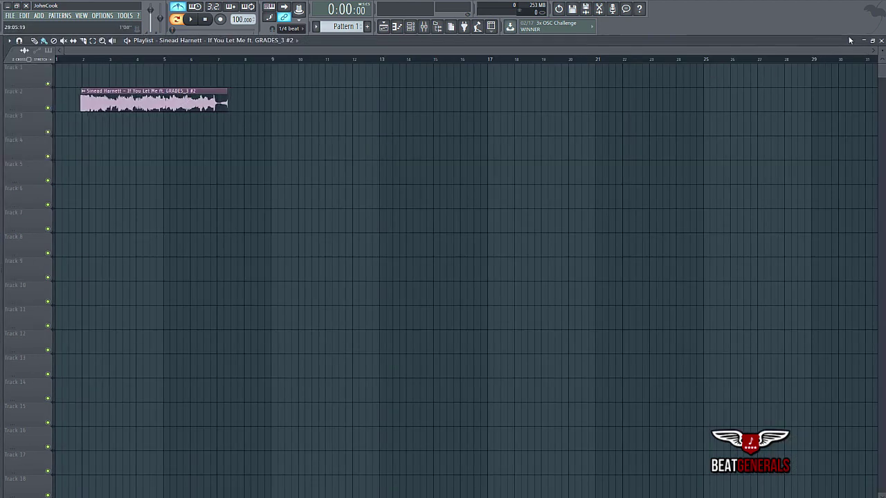
left_click_drag(865, 49, 261, 94)
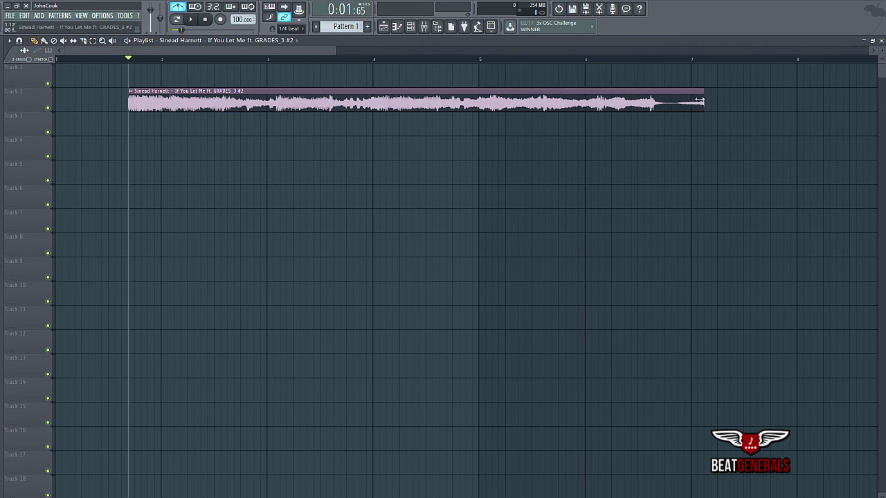
Try to extend the clip's end past bar 7 and shift the clip slightly earlier during playback.
mouse_move(704, 102)
left_mouse_down()
mouse_move(687, 103)
mouse_move(693, 88)
mouse_move(712, 93)
left_mouse_up()
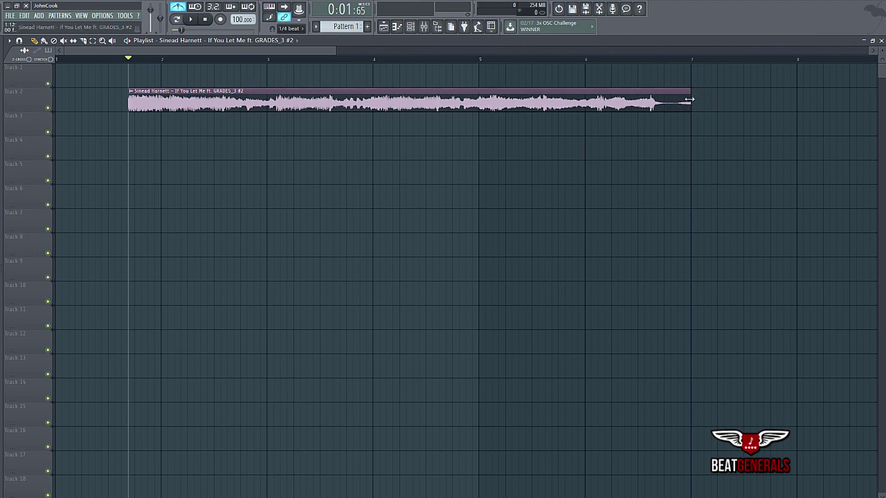
left_click_drag(715, 103, 730, 104)
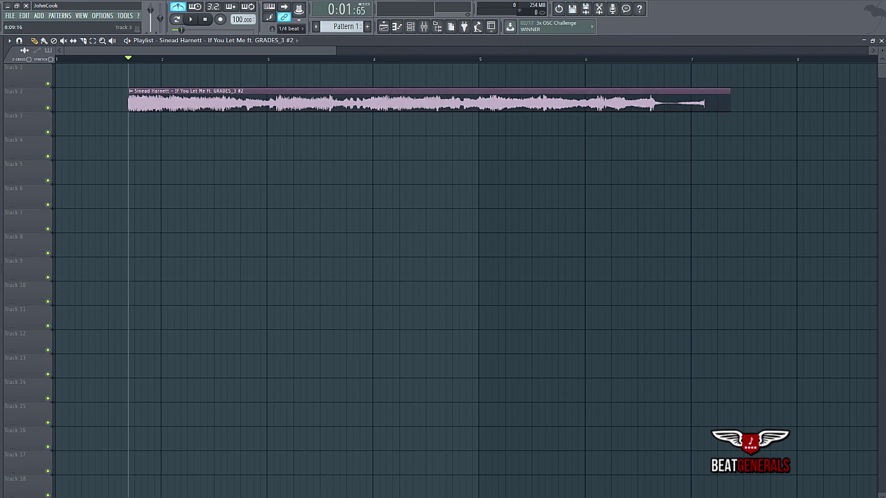
left_click(191, 20)
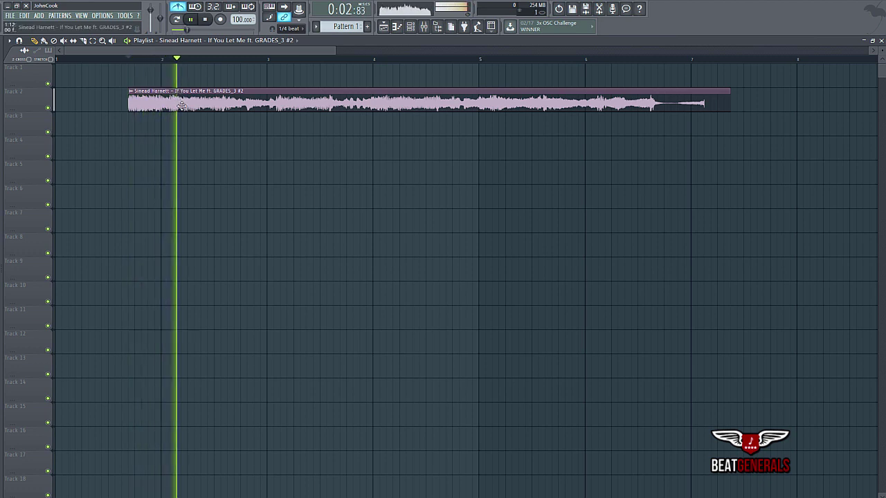
left_click_drag(180, 107, 173, 108)
Replay the song from bar 2 and set the global snap to (none).
left_click(161, 59)
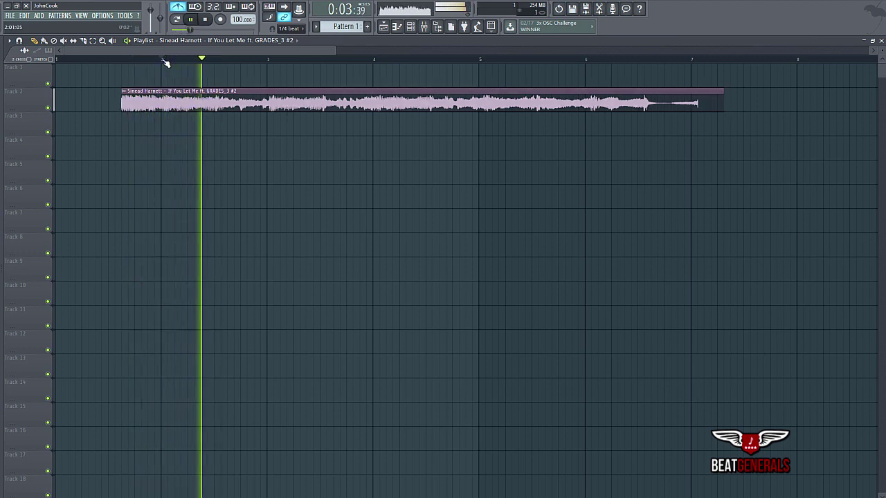
left_click(289, 29)
left_click(288, 55)
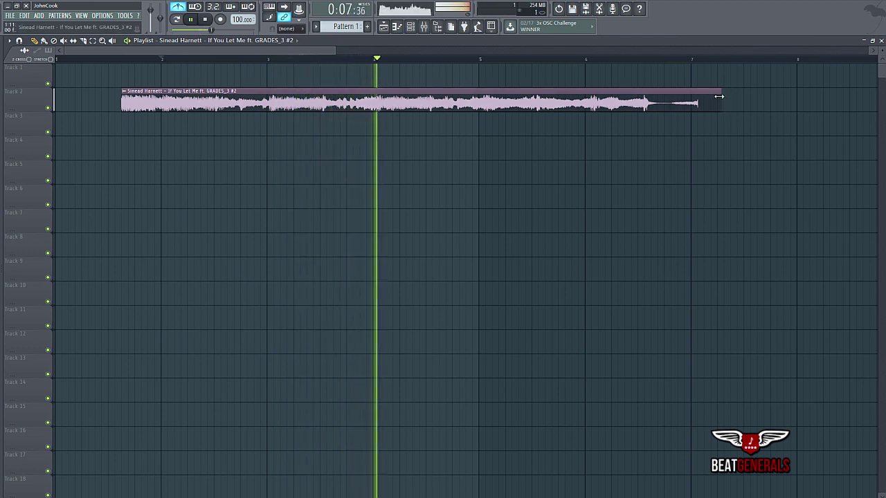
Undo the resizes and moves of the GRADES_3 clip until it ends where its waveform ends.
left_click(25, 15)
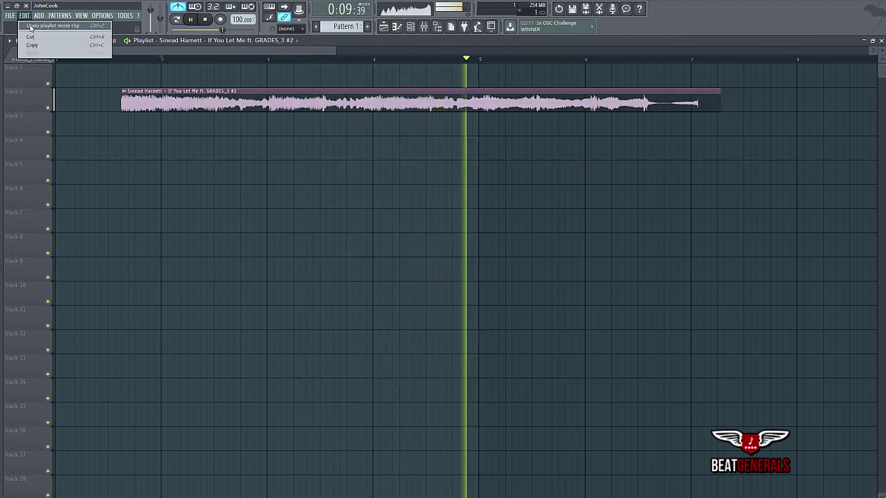
left_click(31, 25)
left_click(24, 15)
left_click(30, 25)
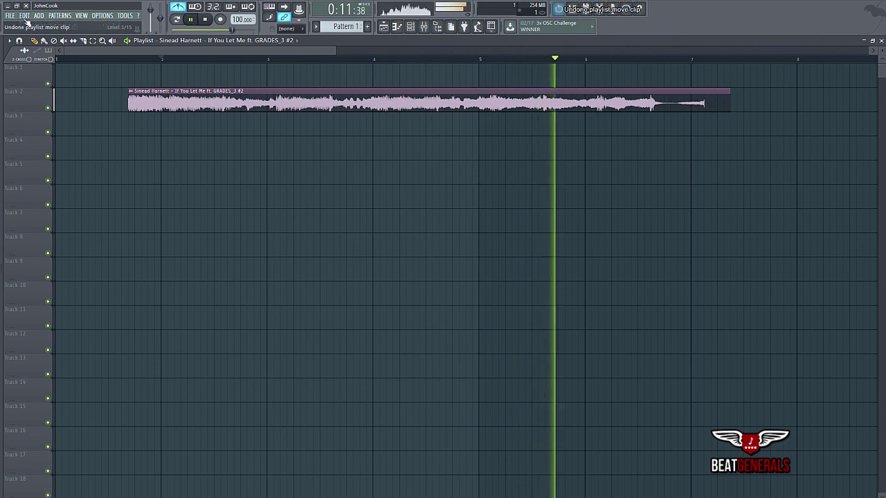
left_click(24, 15)
left_click(24, 15)
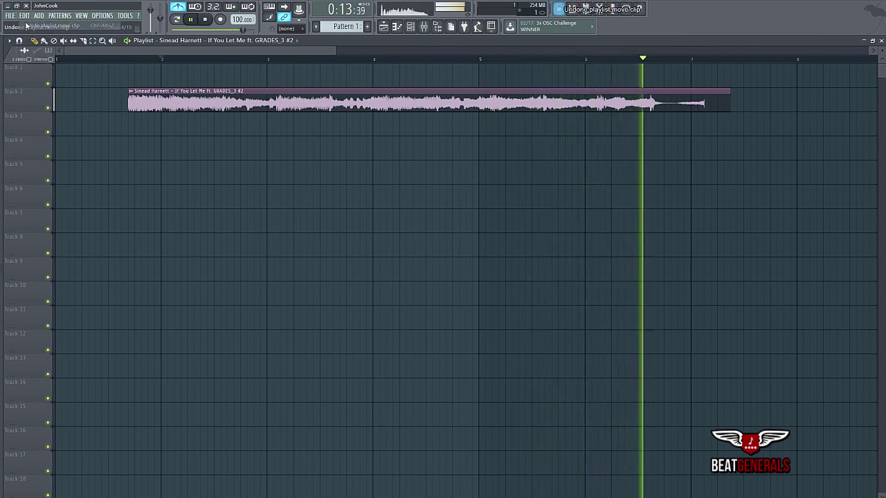
left_click(24, 15)
left_click(31, 25)
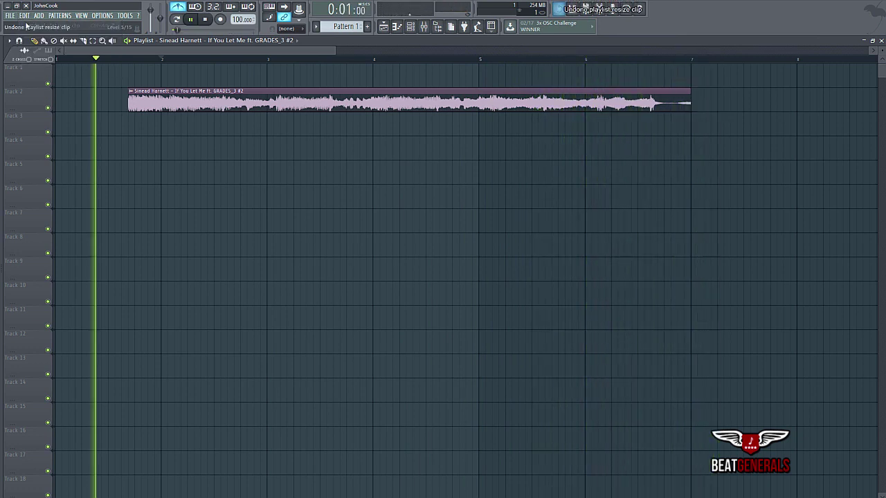
left_click(24, 16)
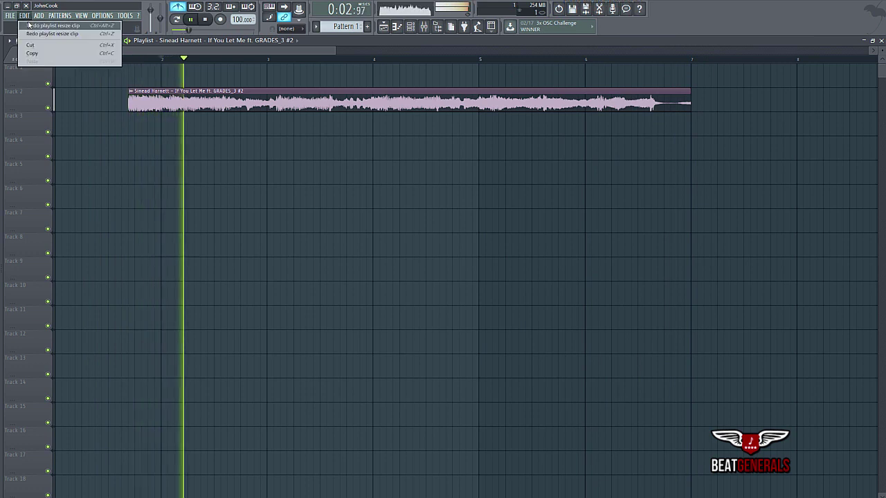
left_click(29, 23)
left_click(24, 15)
left_click(29, 23)
left_click(24, 15)
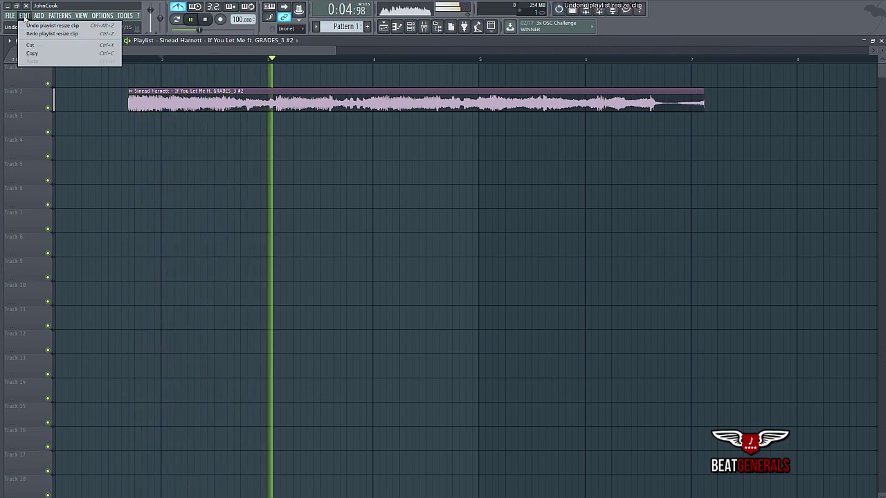
left_click(29, 23)
left_click(24, 15)
left_click(28, 24)
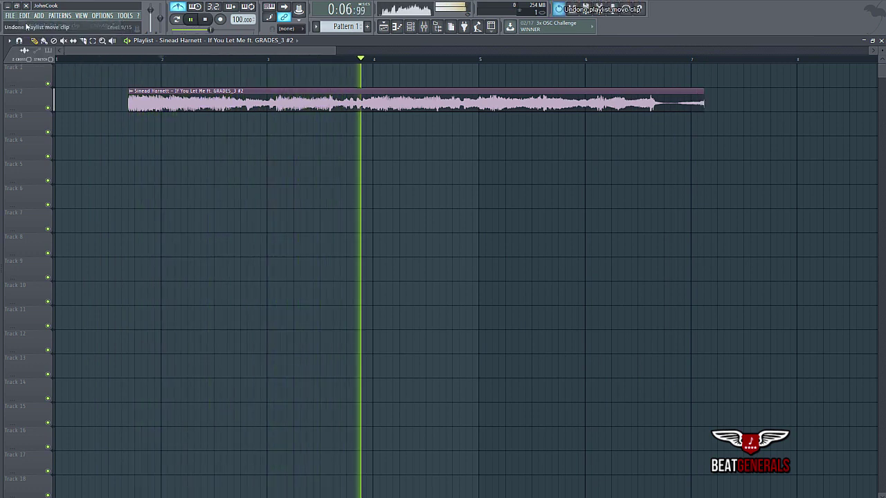
Try extending the GRADES_3 clip slightly beyond its waveform, then undo that resize.
left_click_drag(704, 103, 708, 105)
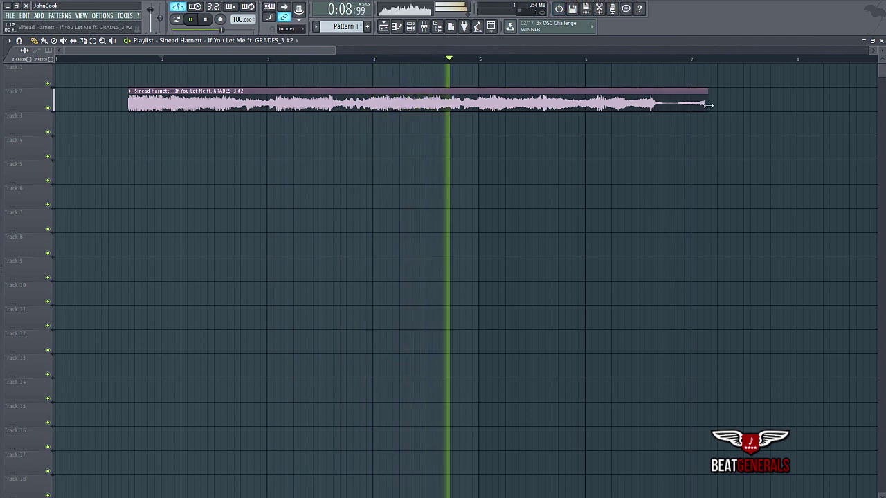
left_click(24, 16)
left_click(29, 24)
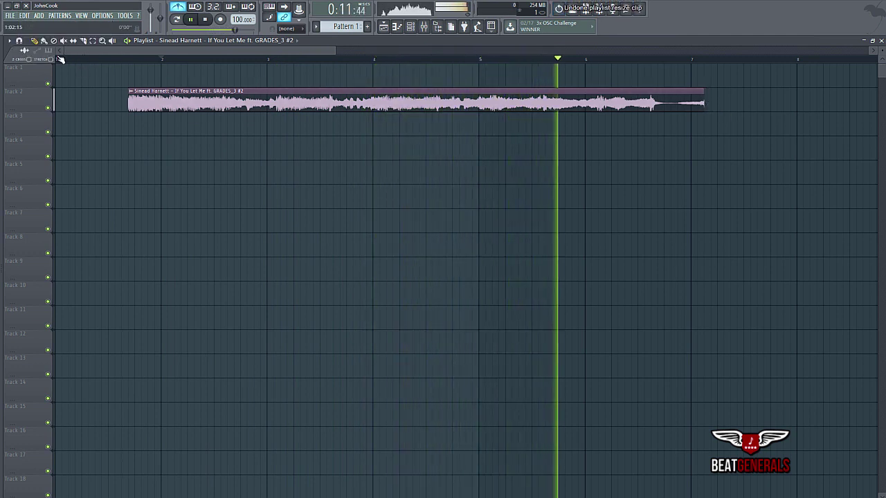
Move the GRADES_3 clip slightly earlier while replaying it and stretch its end to meet bar 7.
left_click(144, 59)
left_click_drag(169, 90, 162, 90)
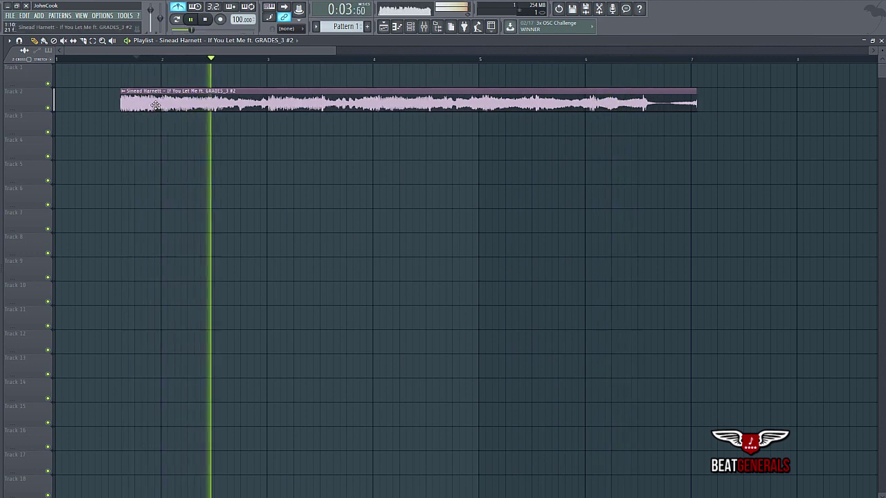
left_click(148, 59)
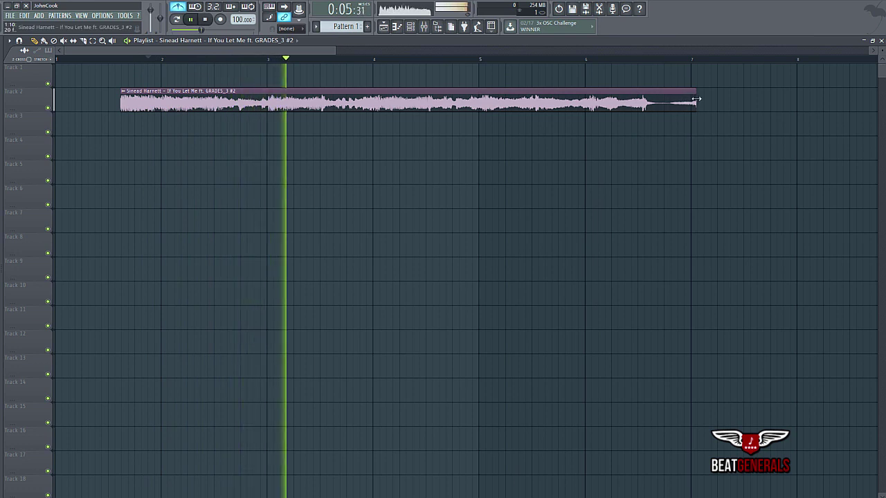
left_click_drag(696, 101, 691, 102)
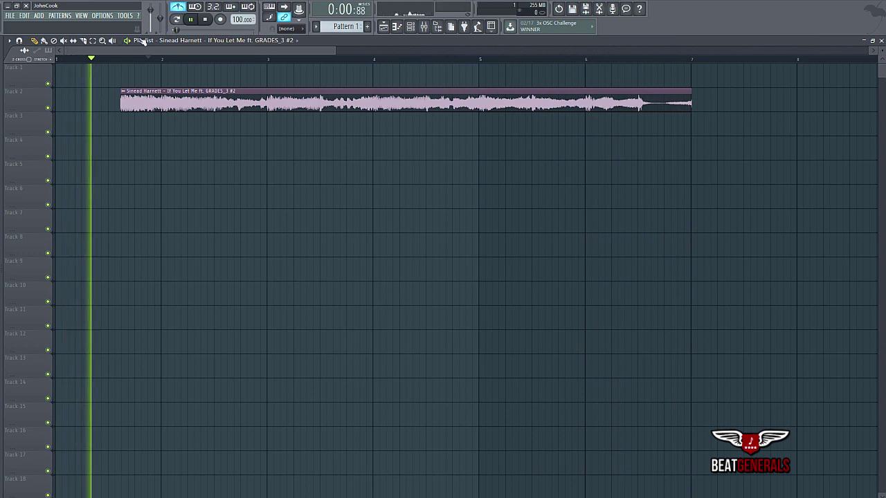
Set the global snap to Cell and loop the playlist from bar 2 to bar 6, leaving the clip deselected.
left_click(292, 31)
left_click(287, 43)
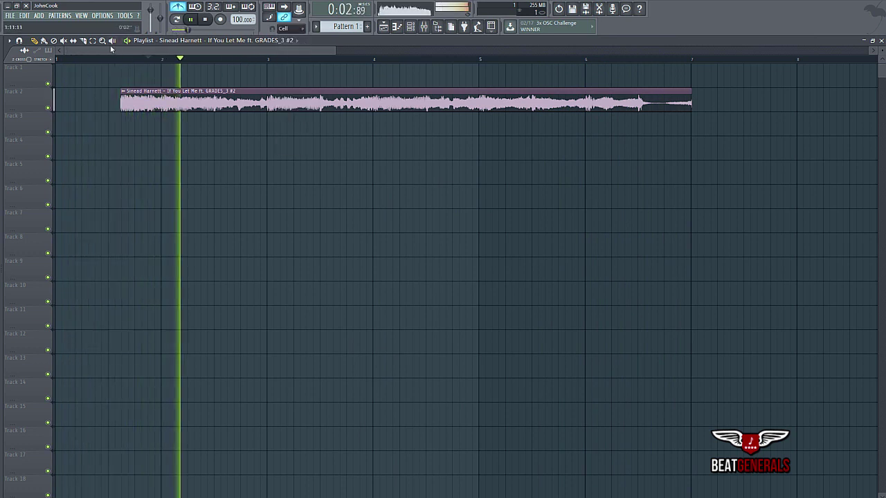
left_click_drag(163, 60, 584, 82)
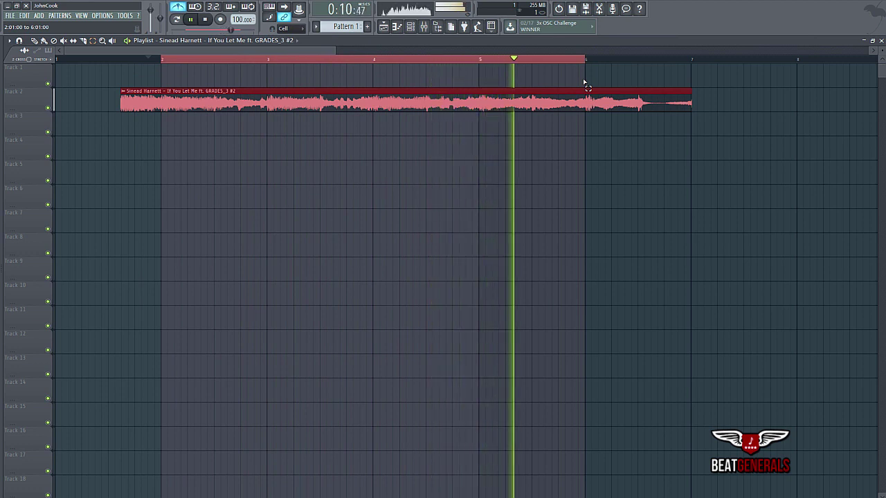
left_click_drag(583, 82, 572, 107)
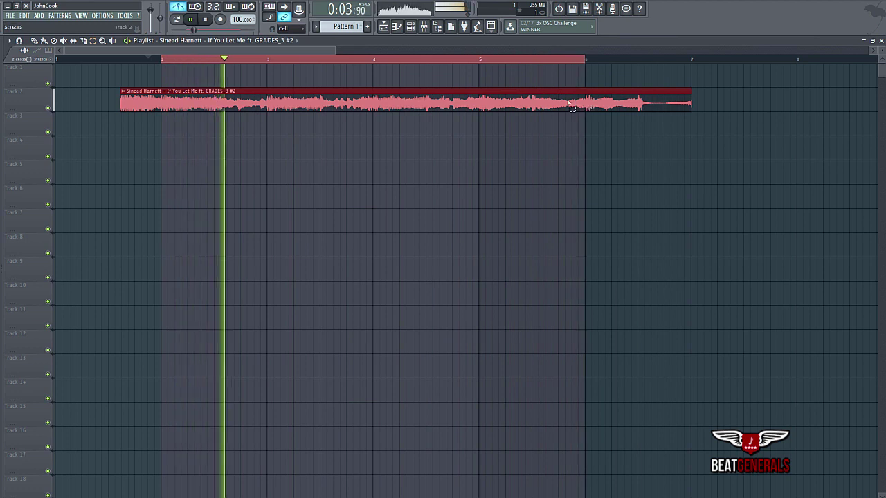
left_click(61, 72)
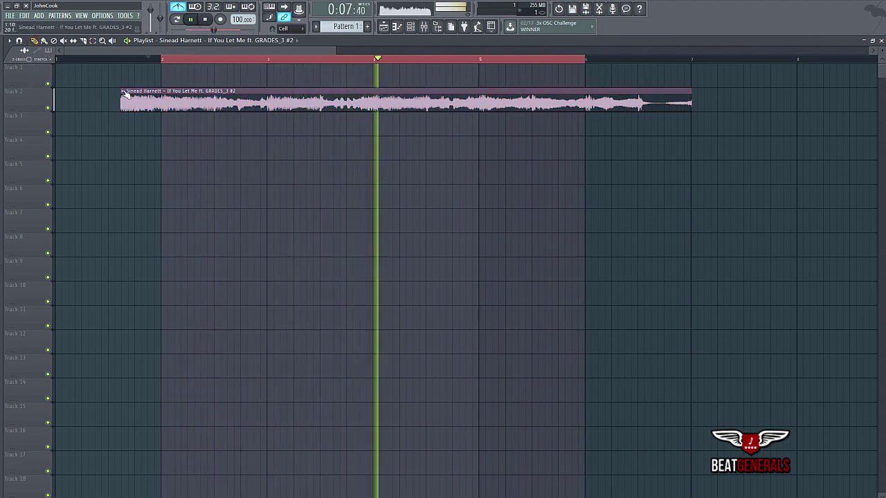
Create a volume automation clip for the GRADES_3 audio clip on Track 2.
left_click(122, 91)
mouse_move(222, 155)
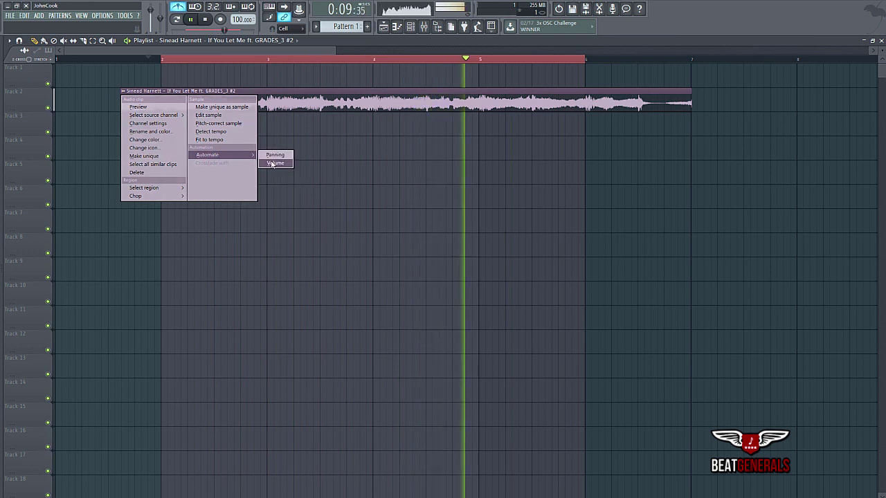
left_click(275, 162)
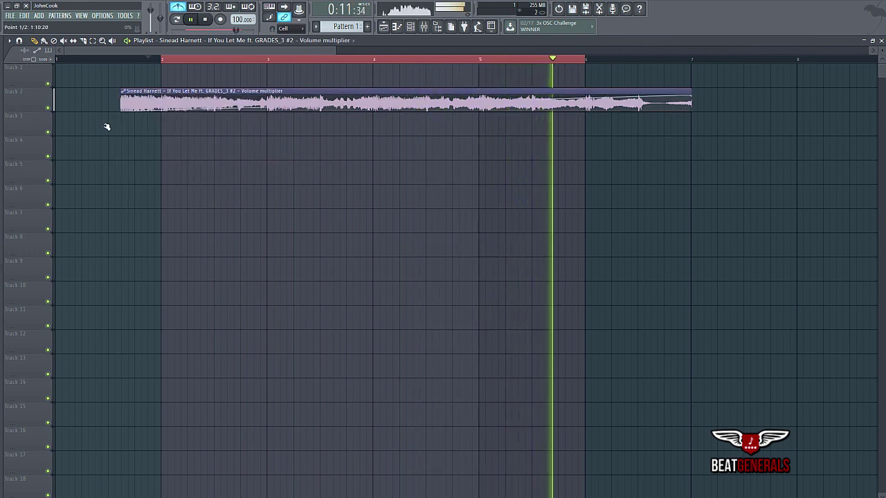
Shape the volume automation as a fade-in from the GRADES_3 clip's start up to full level at bar 2, and replay it.
left_click(162, 59)
left_click(120, 61)
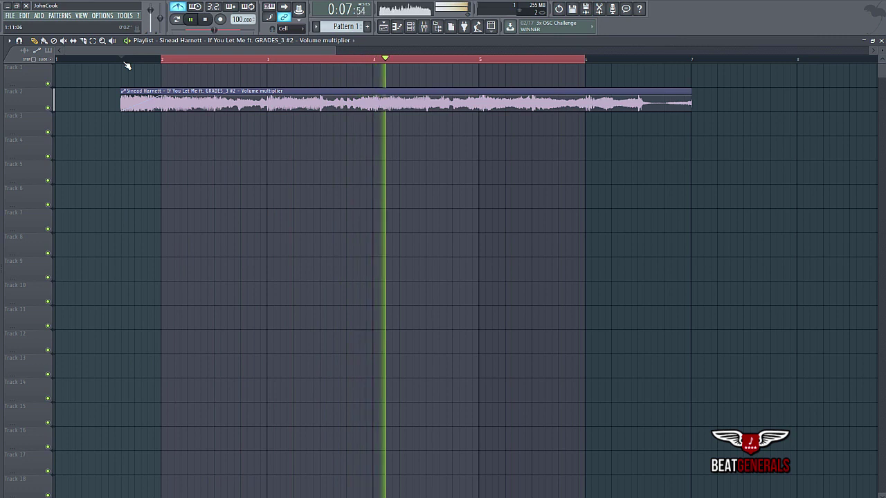
scroll(488, 169, "up", 3)
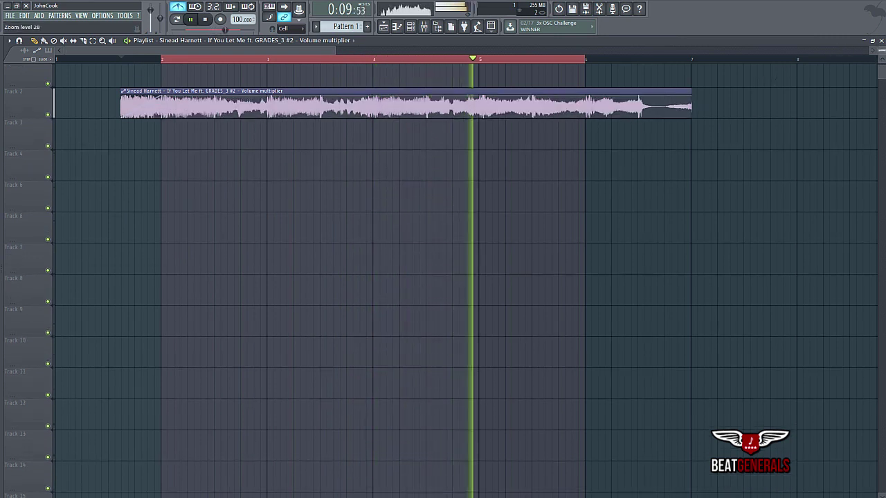
left_click_drag(882, 50, 882, 45)
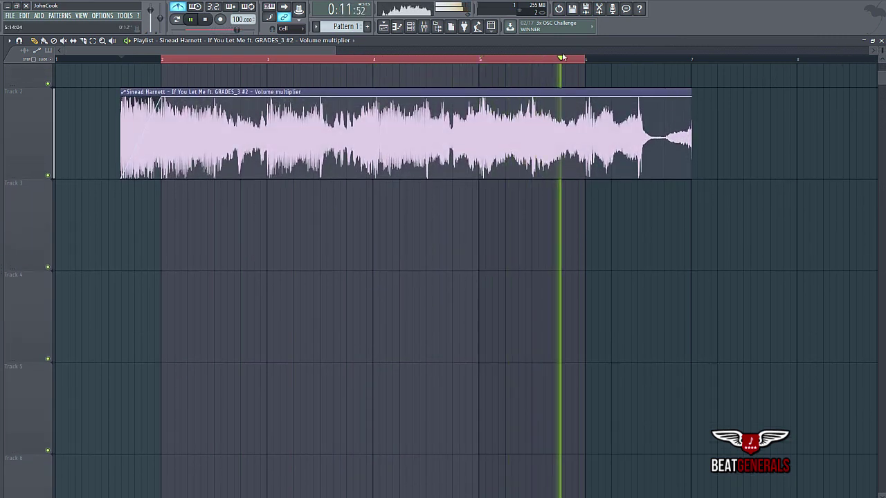
left_click_drag(334, 51, 111, 50)
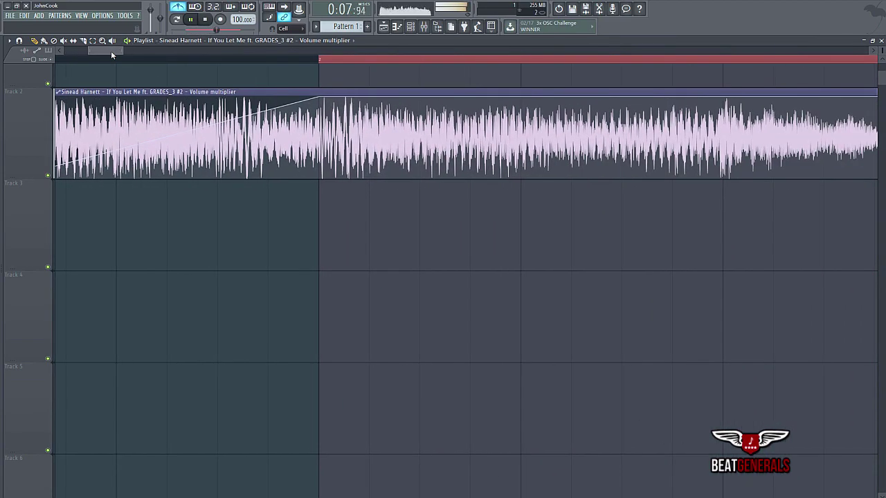
Move the volume automation clip down to Track 3 with the global snap at Cell.
left_click(291, 29)
left_click(291, 57)
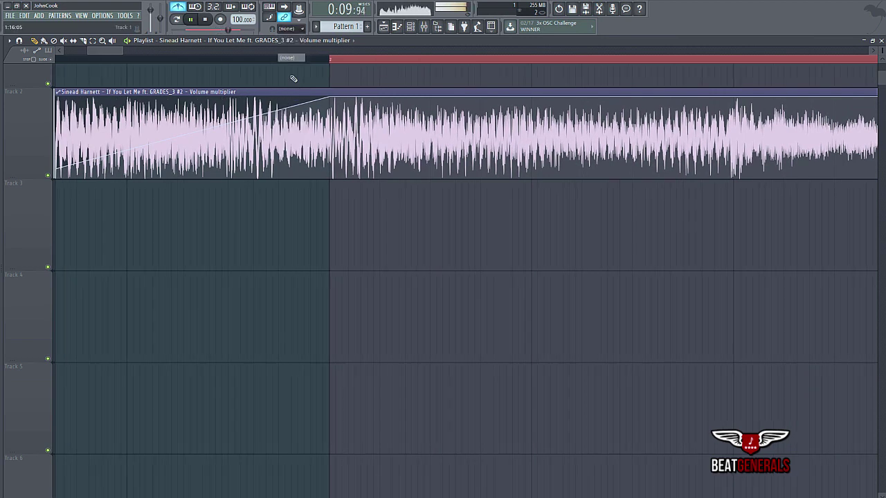
left_click(293, 28)
left_click(291, 49)
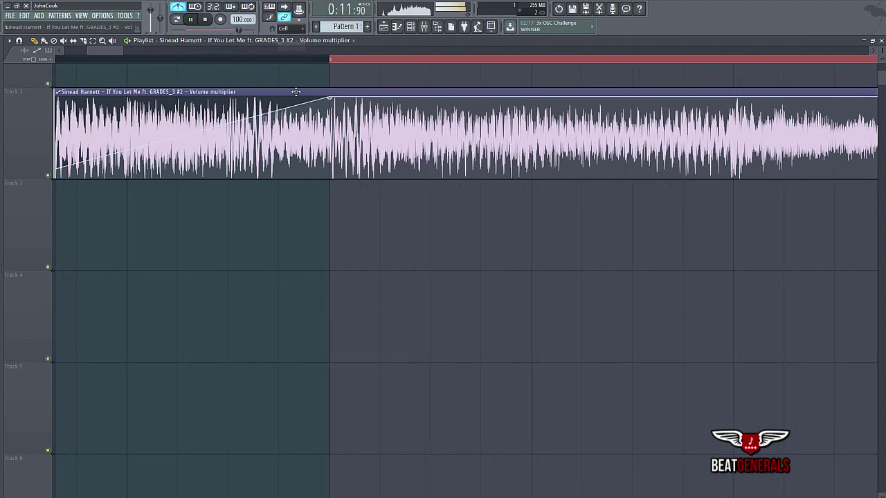
left_click_drag(276, 104, 275, 195)
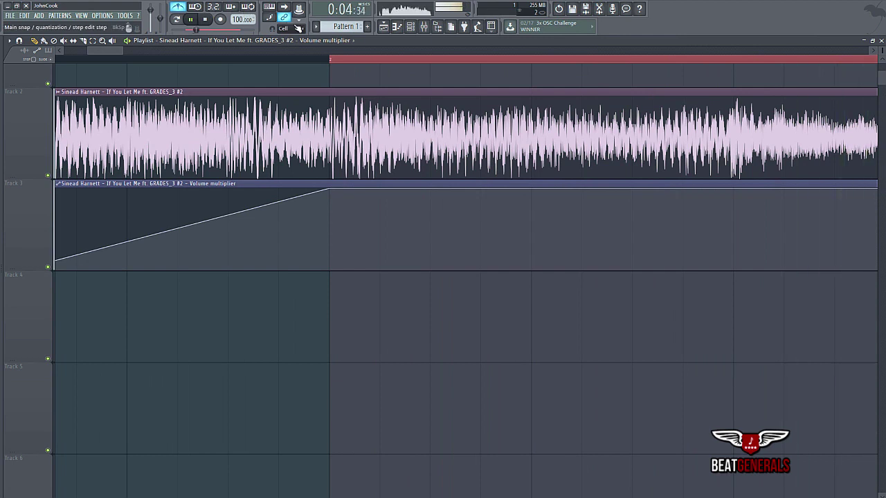
Turn off the global snap and nudge the GRADES_3 audio clip slightly earlier on Track 2, inspecting its alignment through to the end.
left_click(293, 29)
left_click(290, 58)
left_click_drag(348, 88, 346, 87)
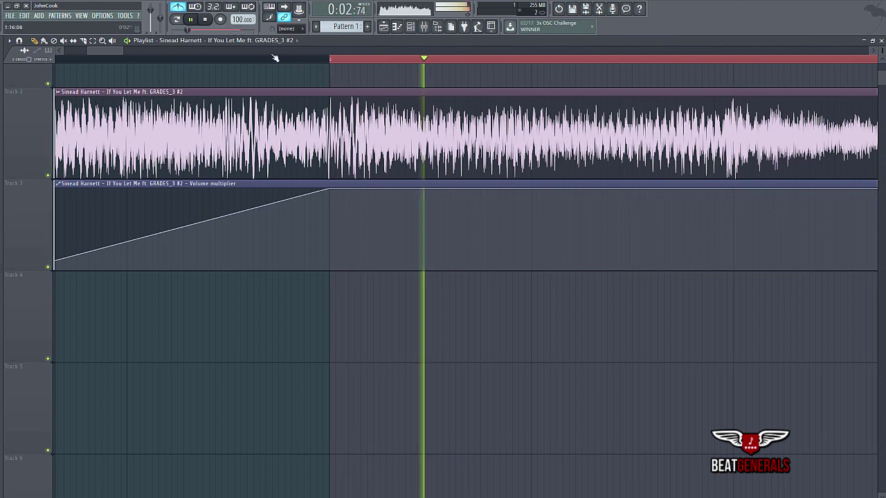
left_click_drag(122, 50, 365, 74)
mouse_move(308, 52)
left_mouse_down()
mouse_move(428, 67)
mouse_move(449, 67)
mouse_move(463, 51)
mouse_move(281, 57)
mouse_move(299, 59)
left_mouse_up()
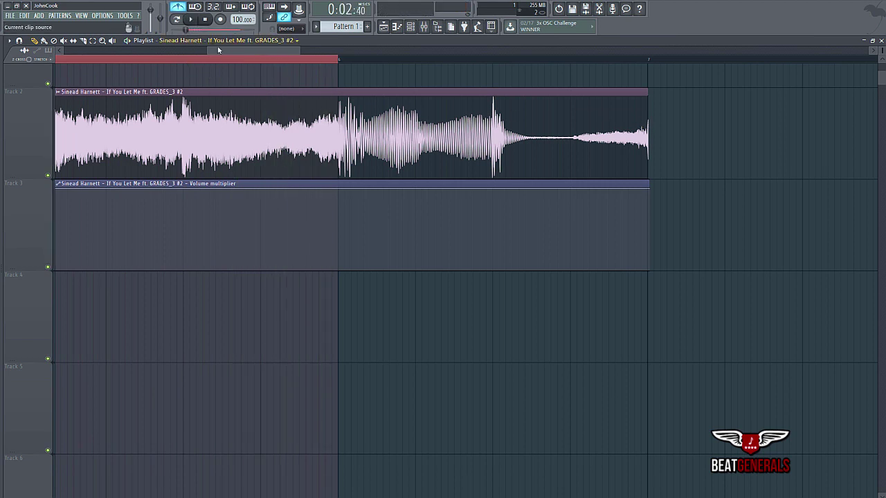
left_click_drag(219, 50, 56, 63)
left_click_drag(157, 51, 482, 69)
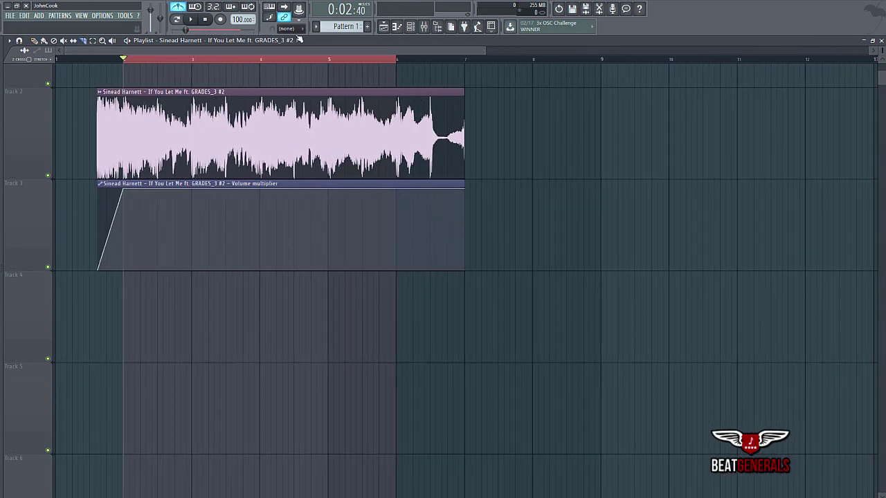
Set the global snap to Cell, slice the GRADES_3 clip at bar 6 and delete the part after it.
left_click(292, 29)
left_click(291, 47)
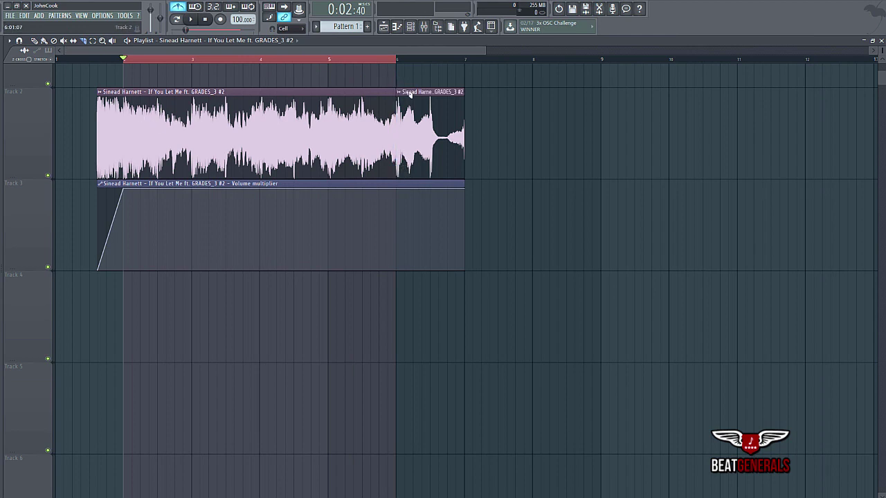
right_click(454, 126)
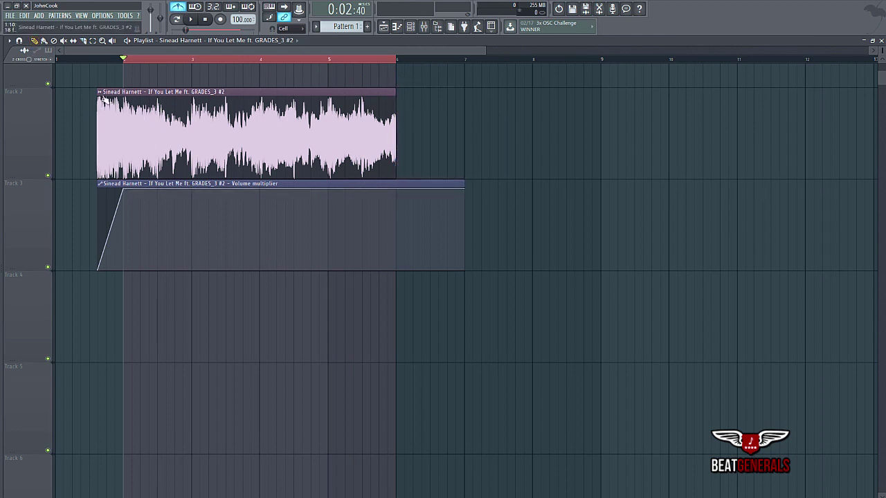
Place the GRADES_2 sample from its channel settings onto Track 4, starting between bars 5 and 6.
left_click(100, 93)
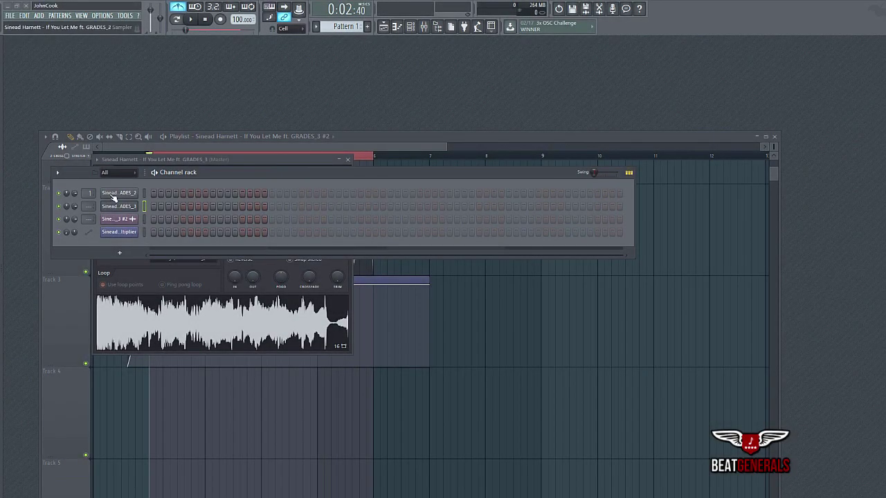
left_click(120, 195)
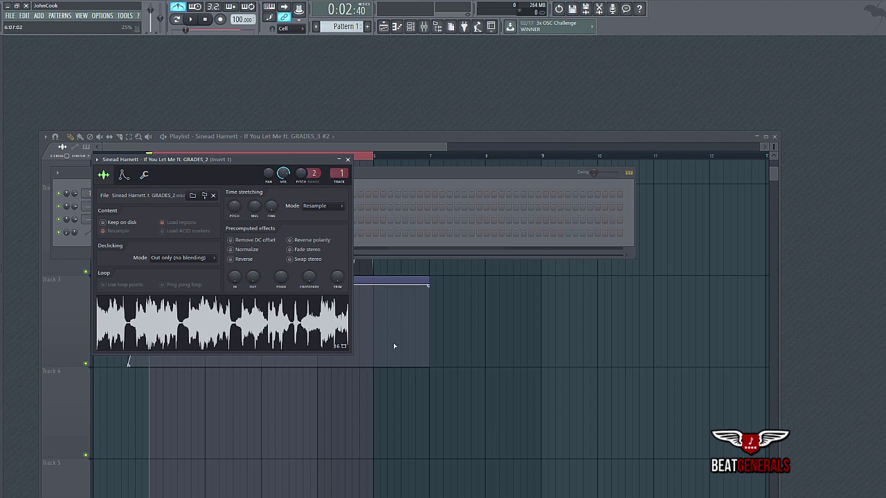
left_click_drag(304, 331, 393, 389)
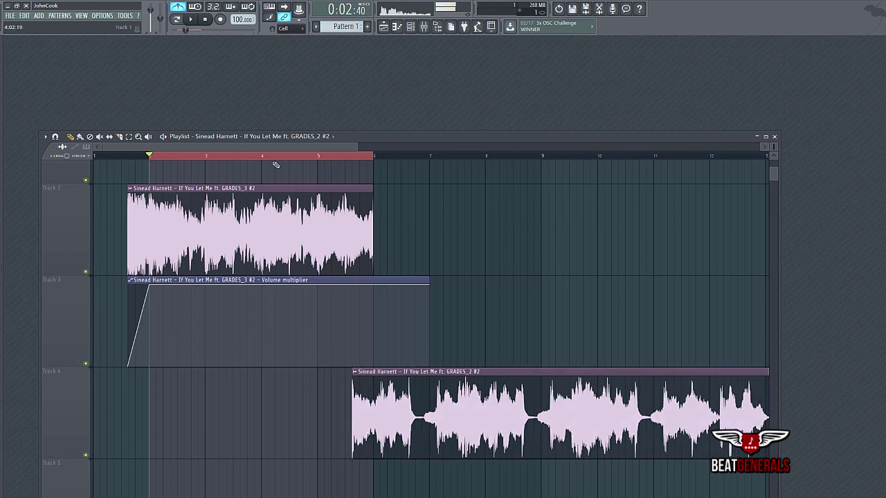
Loop the playlist from bar 5 to bar 9 and play it.
left_click_drag(315, 158, 533, 179)
left_click(314, 159)
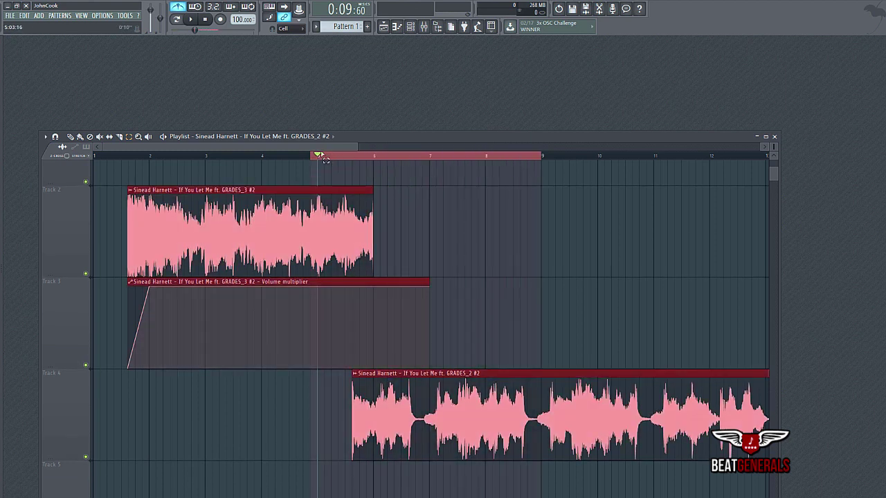
left_click_drag(319, 163, 535, 170)
left_click(194, 24)
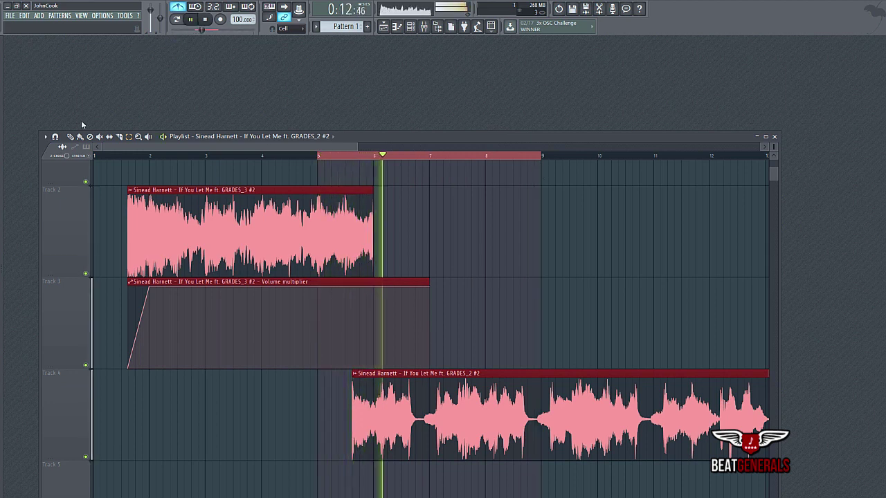
Turn off the global snap, try shifting the selected clips slightly earlier and undo that move.
left_click(290, 29)
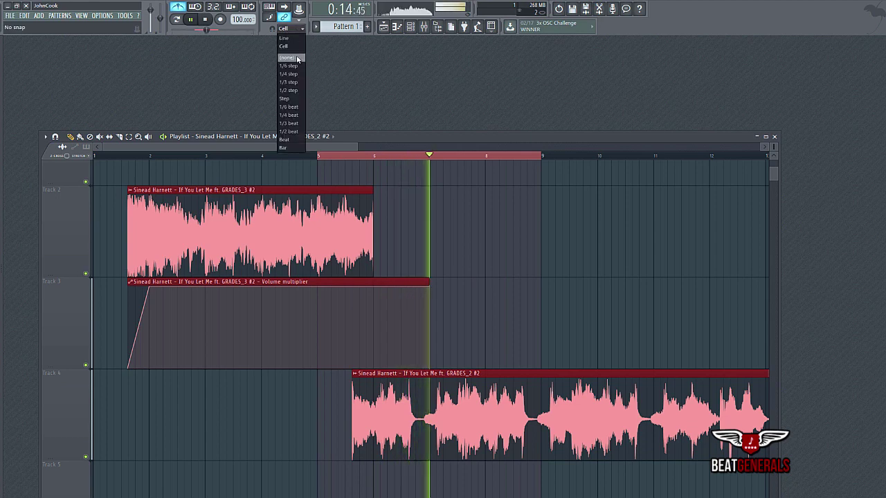
left_click(297, 58)
left_click_drag(370, 415, 366, 415)
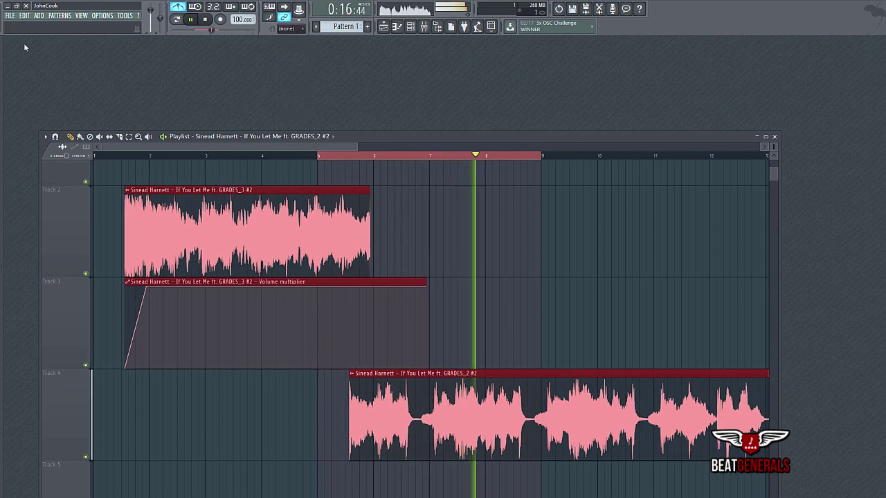
left_click(25, 15)
left_click(29, 25)
Nudge only the GRADES_2 clip slightly earlier on Track 4 and stretch its end back to about bar 15.
left_click(275, 434, "ctrl")
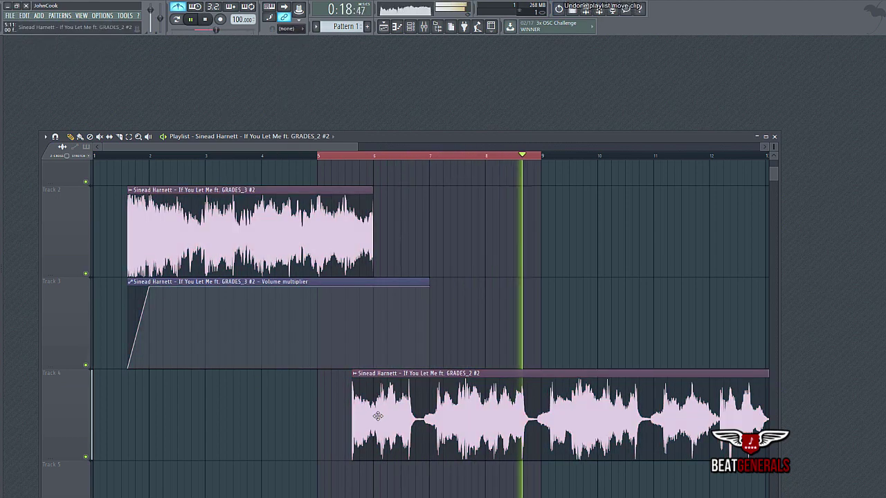
left_click_drag(378, 415, 372, 417)
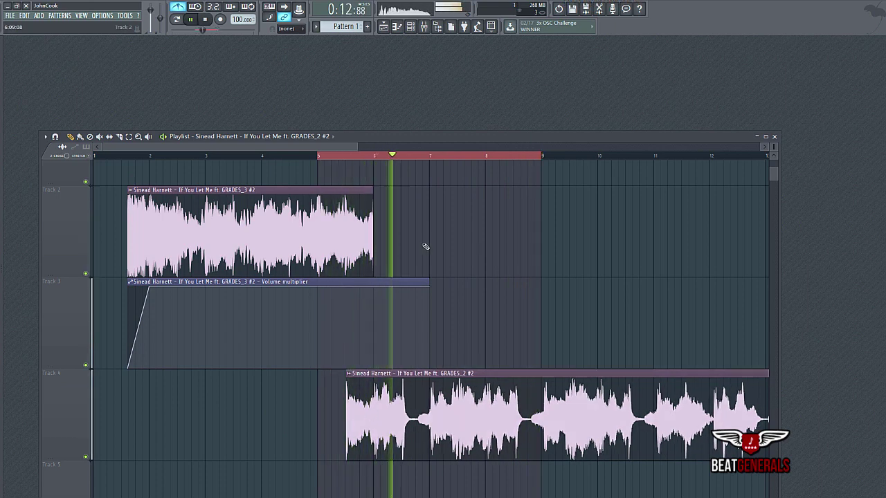
left_click_drag(359, 144, 417, 161)
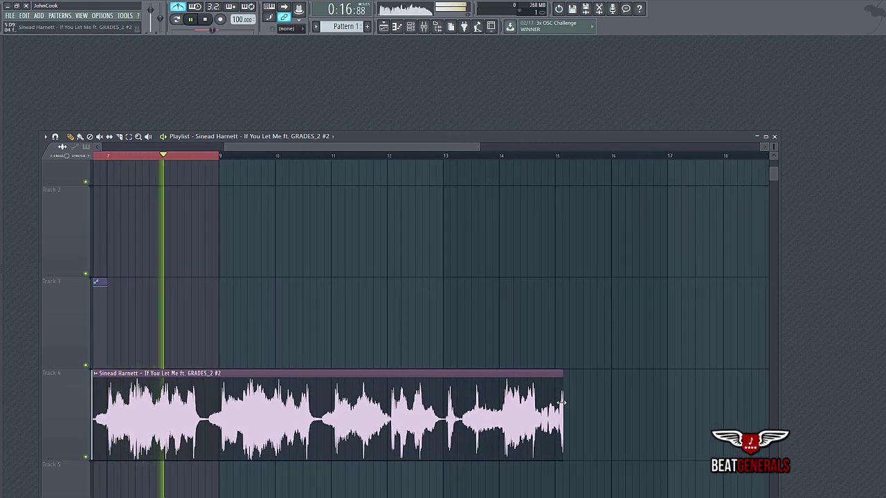
left_click_drag(562, 401, 556, 401)
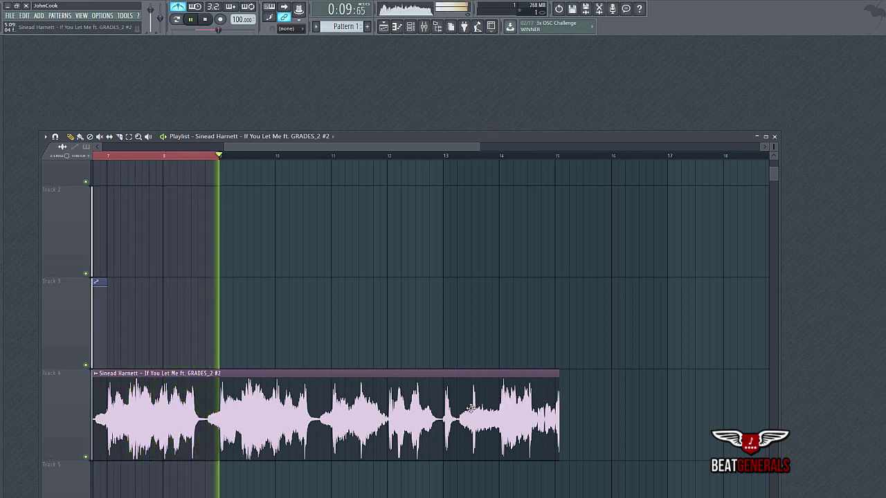
Set the global snap to Cell and delete the GRADES_3 volume automation clip from the playlist.
left_click_drag(284, 147, 201, 155)
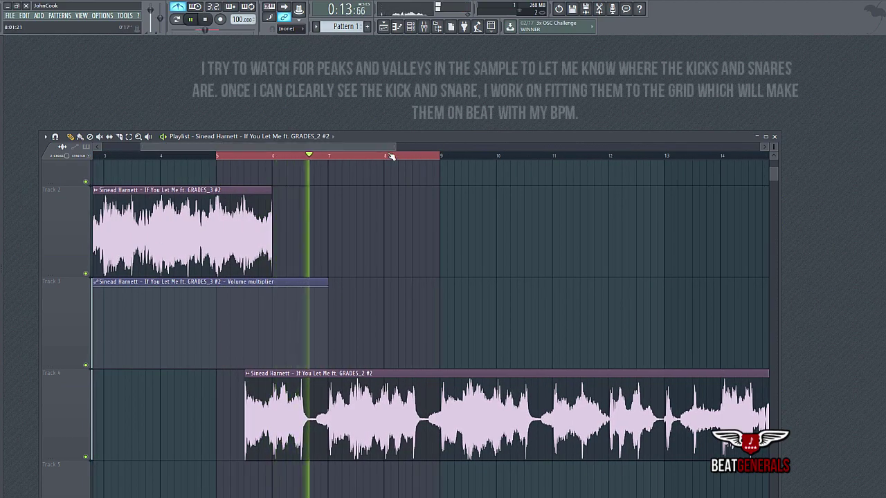
left_click_drag(396, 146, 248, 149)
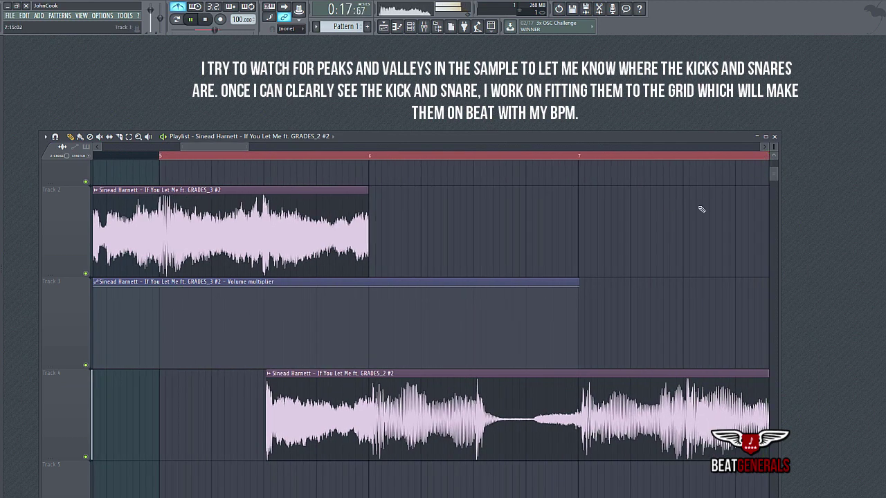
left_click(291, 31)
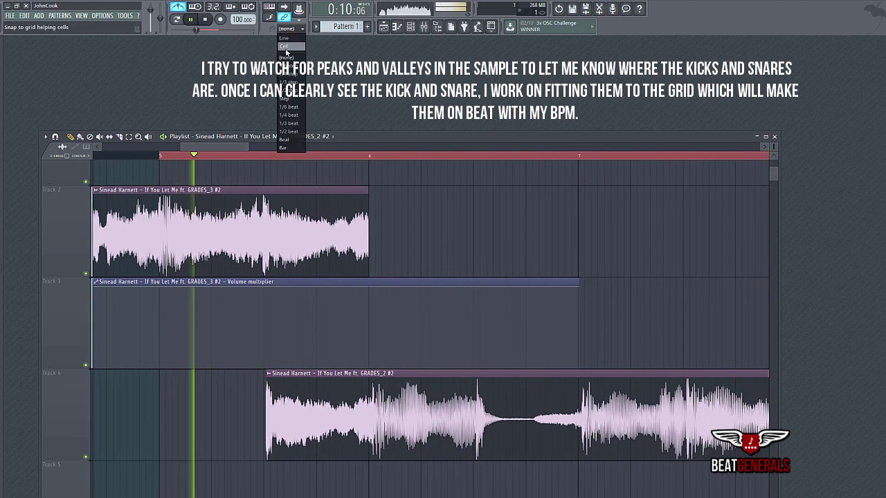
left_click(289, 41)
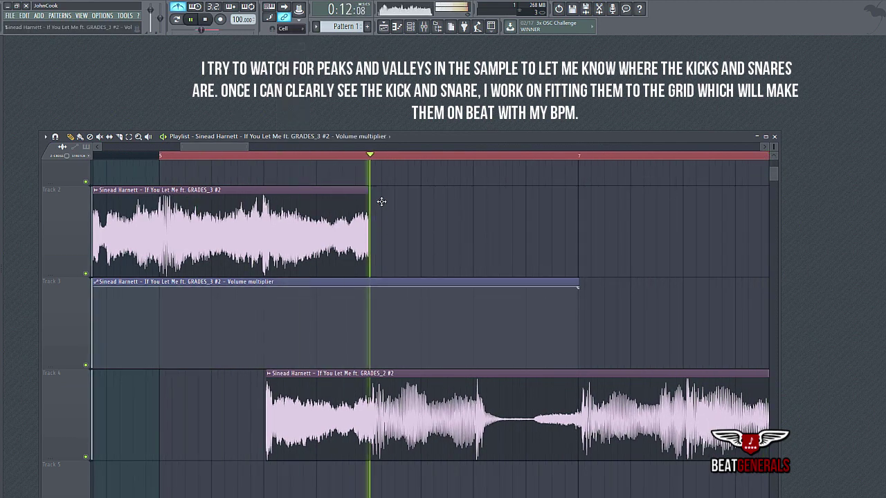
left_click_drag(575, 285, 590, 191)
right_click(591, 189)
Replay the transition around bar 6 and move the GRADES_2 clip up to Track 3.
scroll(182, 234, "left", 4)
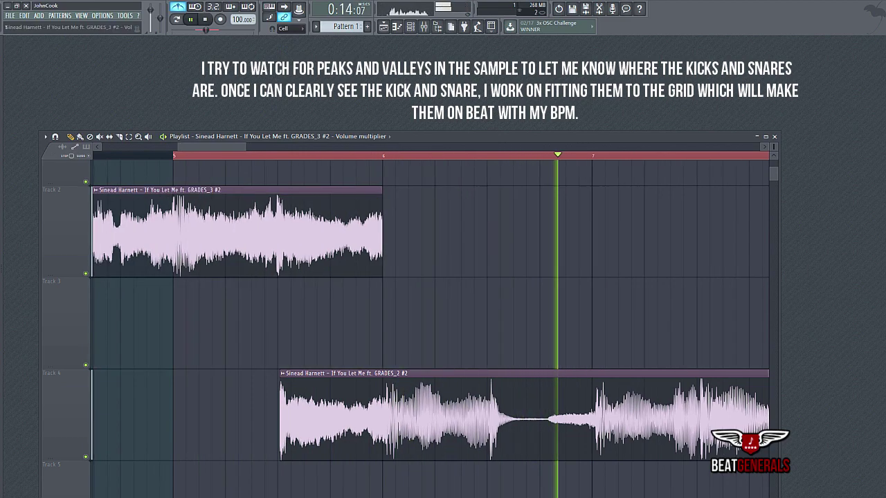
left_click_drag(232, 143, 337, 144)
left_click(217, 156)
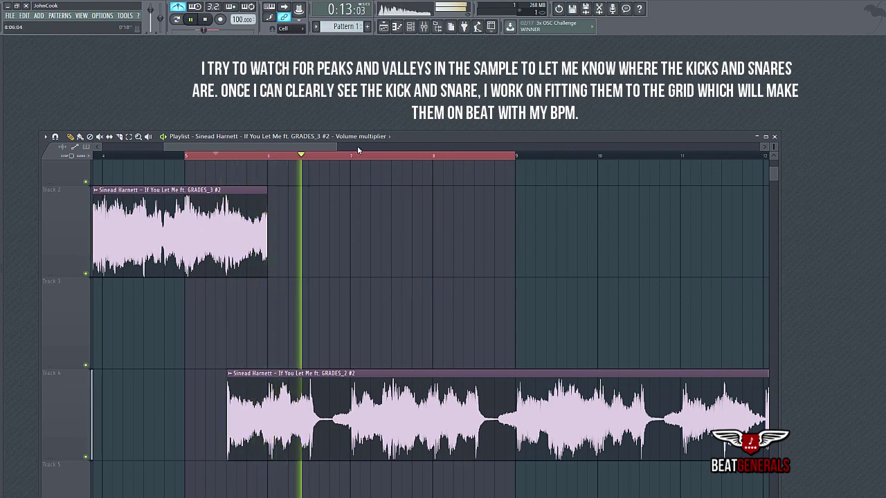
left_click_drag(337, 144, 252, 147)
left_click_drag(375, 388, 374, 286)
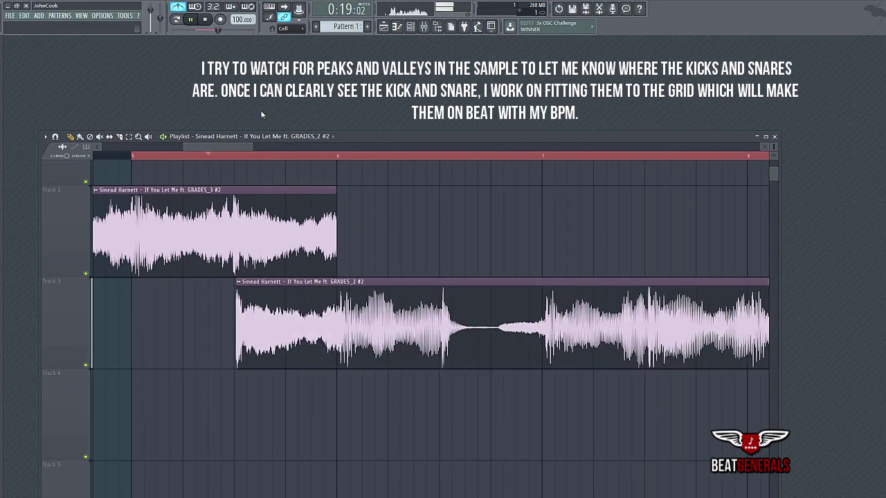
Turn off the global snap, nudge the GRADES_2 clip earlier so its kick lands on bar 6, and replay the transition.
left_click(284, 28)
left_click(286, 59)
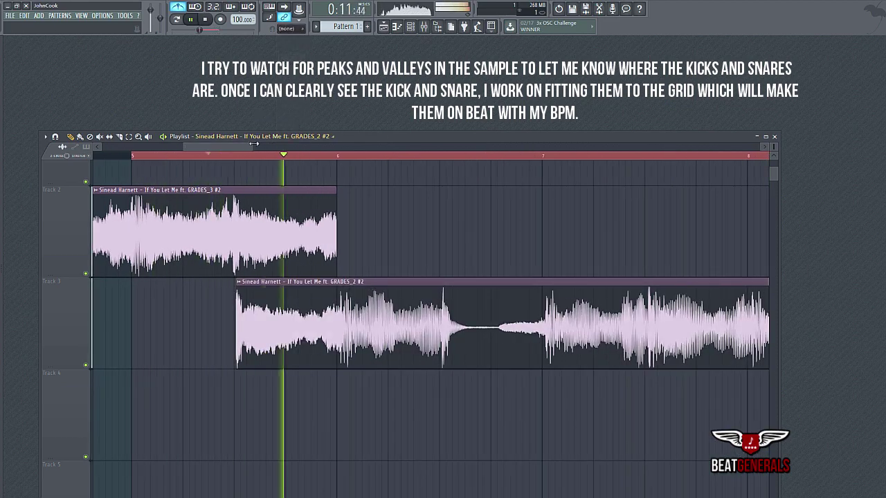
mouse_move(252, 147)
left_mouse_down()
mouse_move(208, 148)
mouse_move(217, 149)
left_mouse_up()
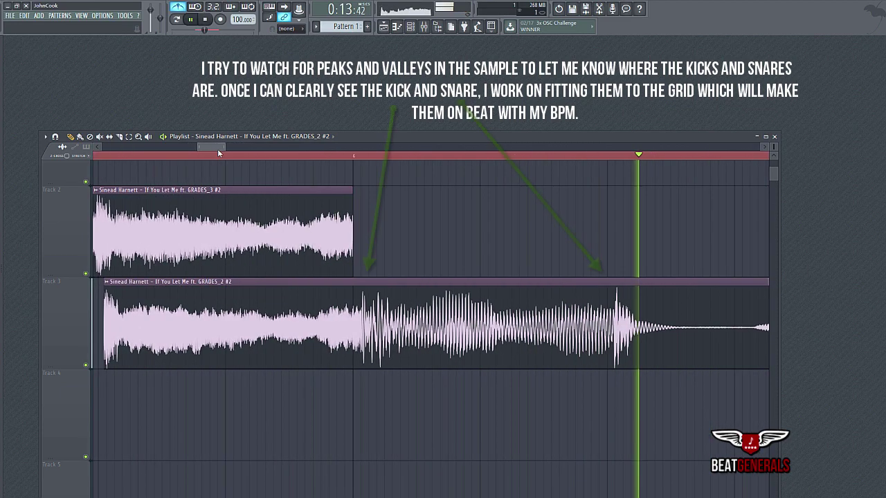
left_click_drag(379, 312, 369, 312)
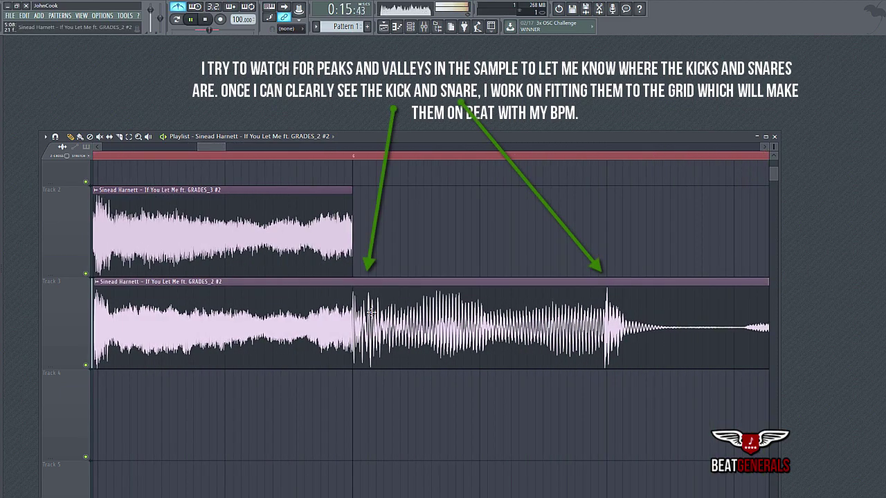
left_click_drag(215, 147, 205, 147)
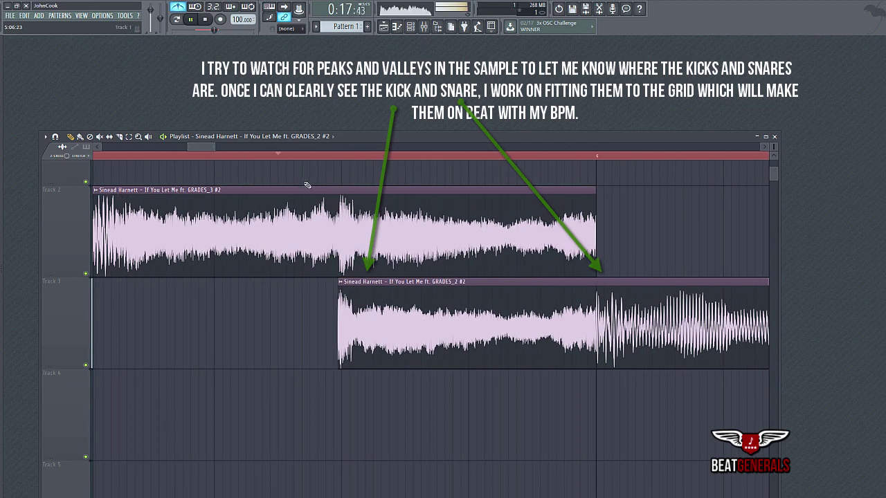
left_click(279, 156)
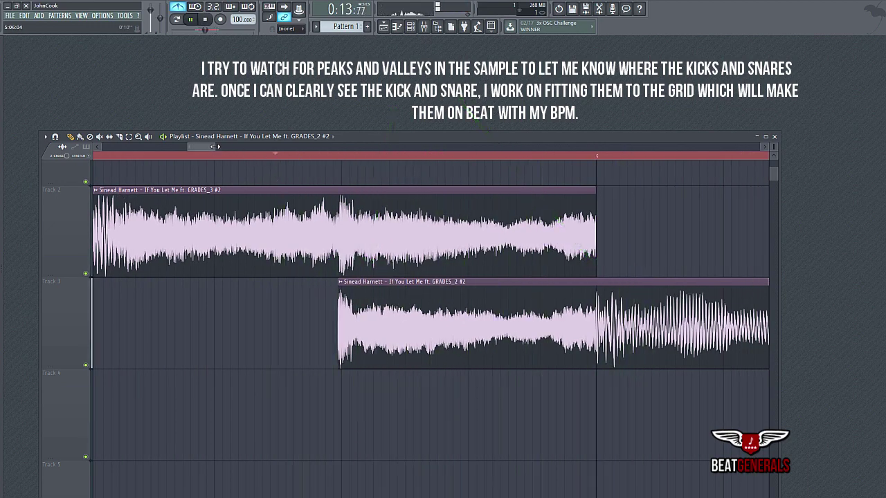
Listen to the loop from bar 5 to bar 9, stop playback and clear the time selection.
left_click_drag(214, 146, 312, 148)
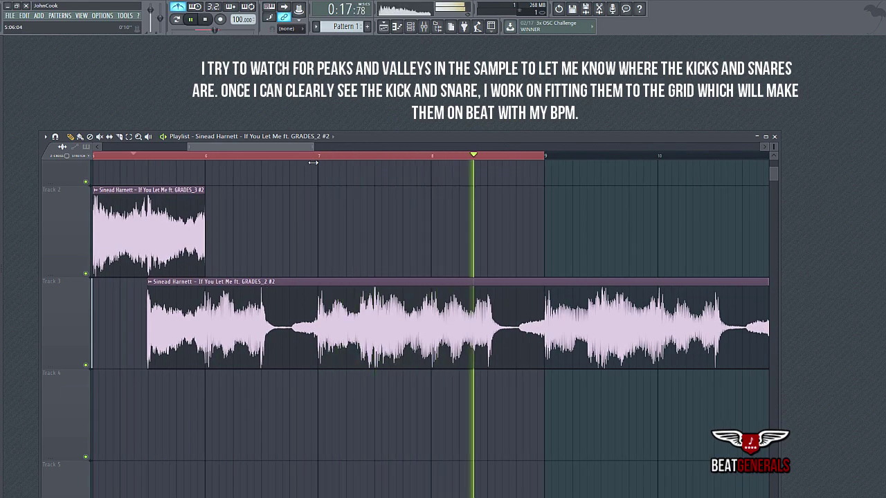
left_click_drag(313, 163, 328, 164)
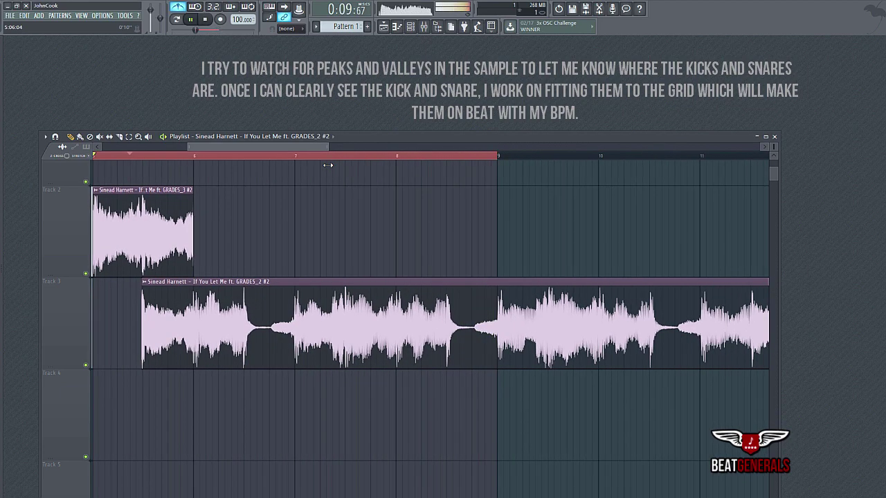
left_click(204, 19)
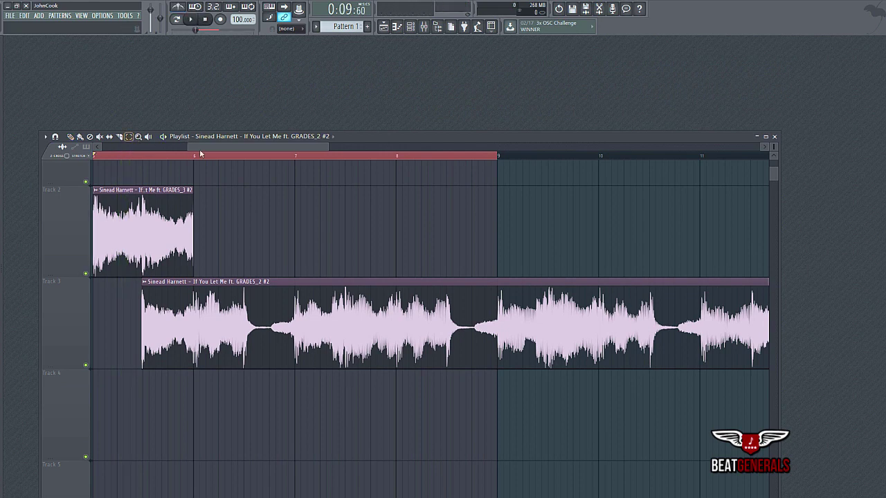
left_click(228, 160)
Set the time stretching mode of the GRADES_2 sample's channel to e2 generic.
key("F6")
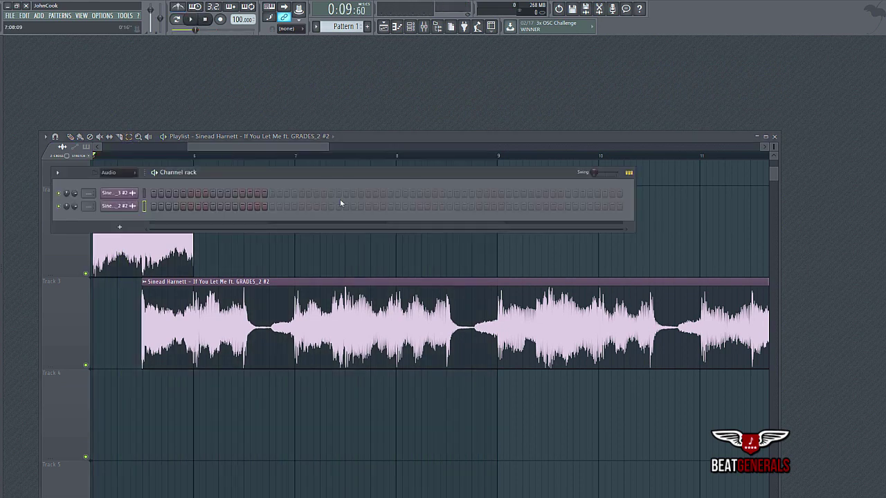
left_click(131, 207)
left_click(268, 150)
left_click(292, 167)
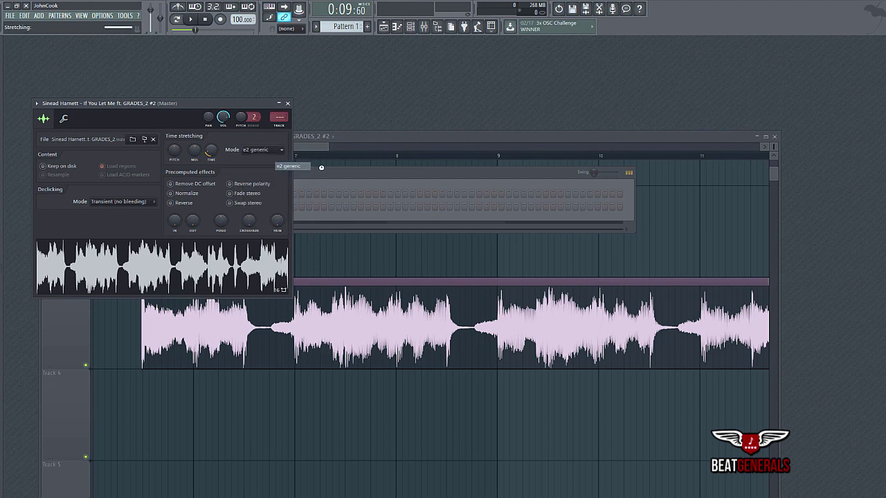
left_click(318, 170)
Set the GRADES_3 sample's time stretching mode to e2 generic and play the arrangement from the start of its clip.
left_click(117, 196)
left_click(239, 128)
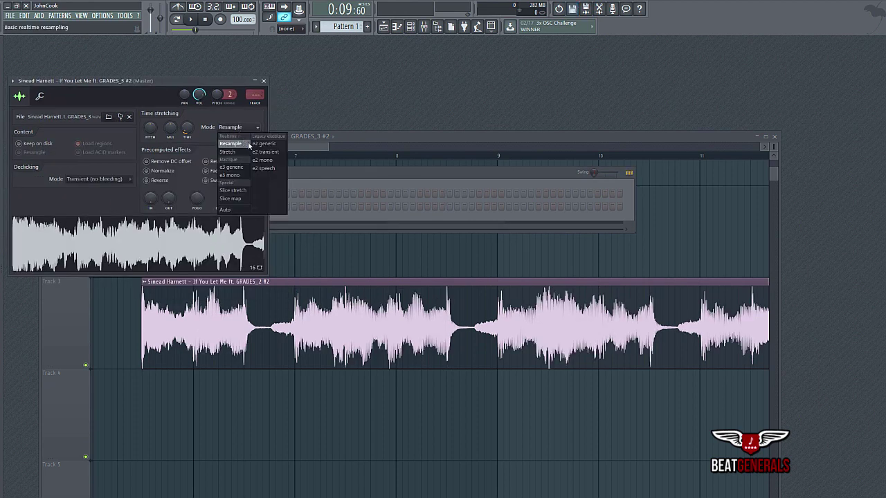
left_click(263, 144)
left_click(264, 81)
left_click(196, 138)
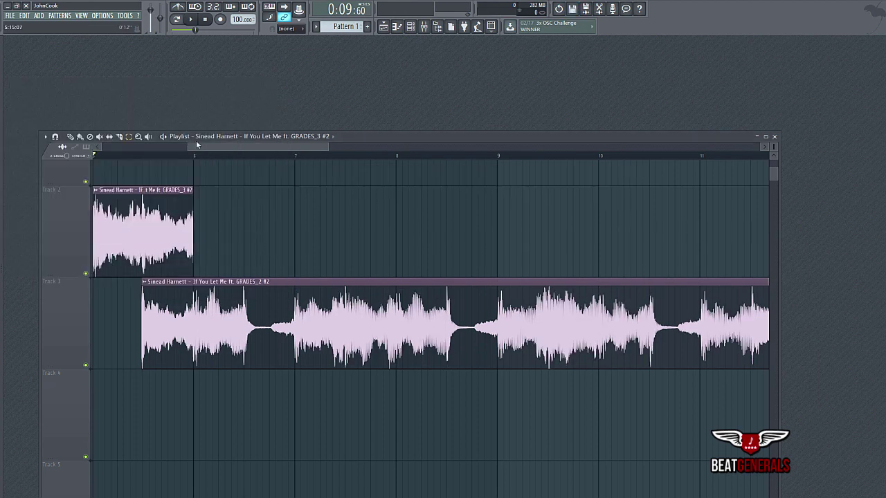
left_click_drag(201, 147, 126, 150)
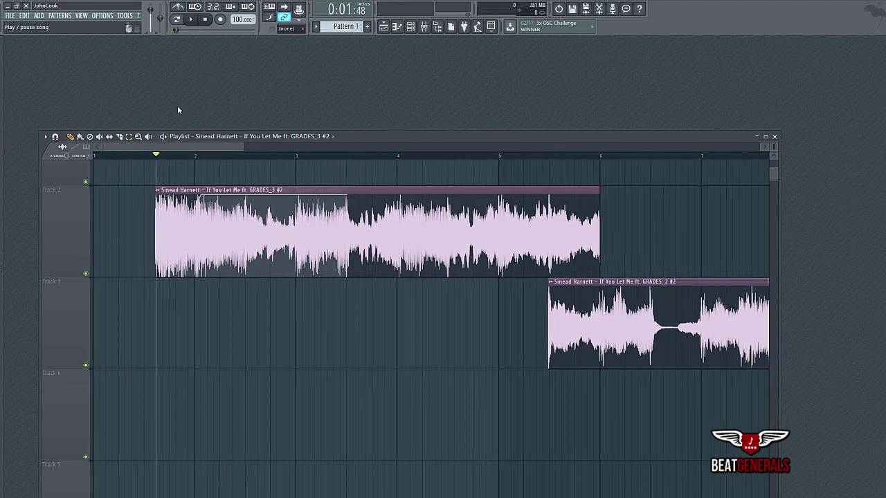
left_click(191, 23)
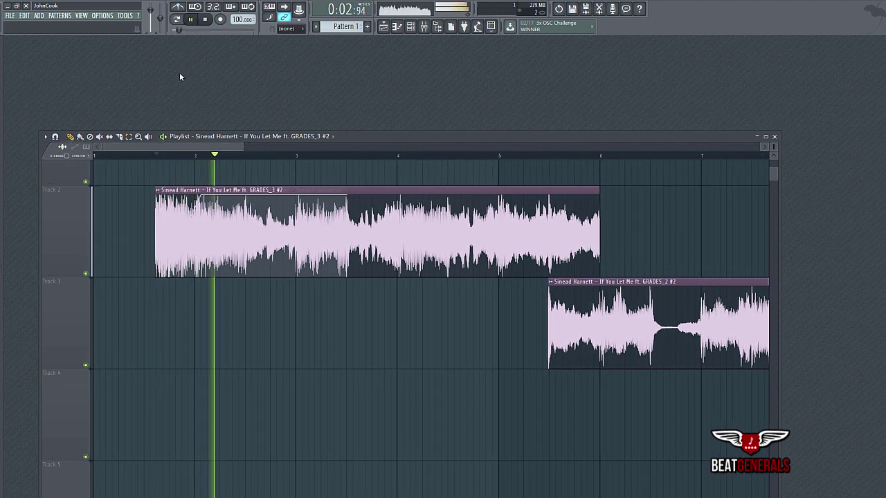
left_click_drag(231, 212, 218, 233)
key("ctrl+z")
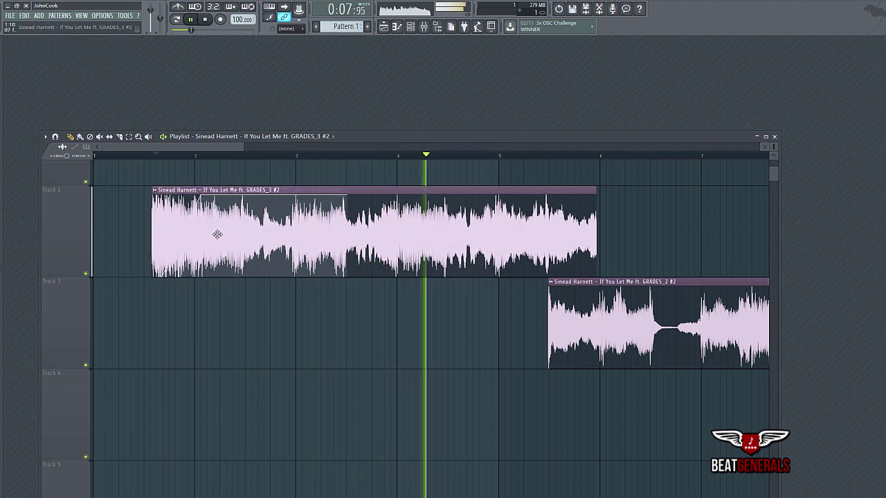
left_click(24, 16)
left_click(26, 25)
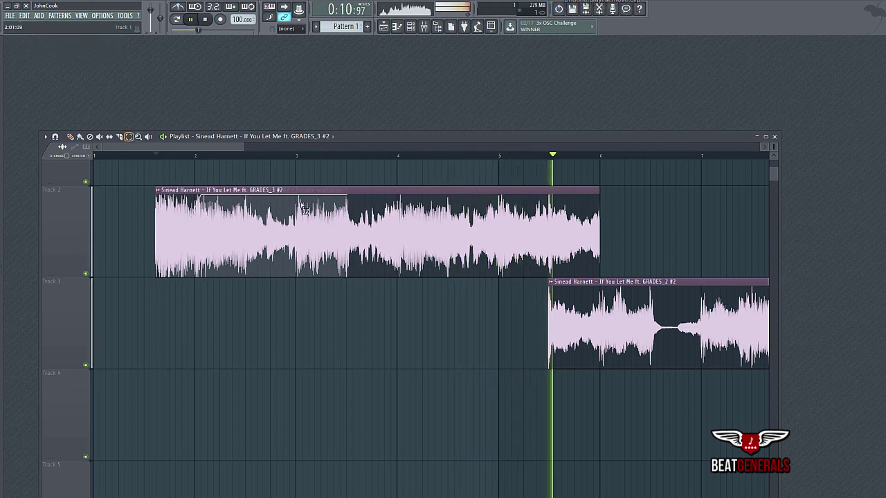
Move the GRADES_3 clip up to Track 1 and shift its volume automation clip earlier to begin at the sample's start.
left_click(369, 182)
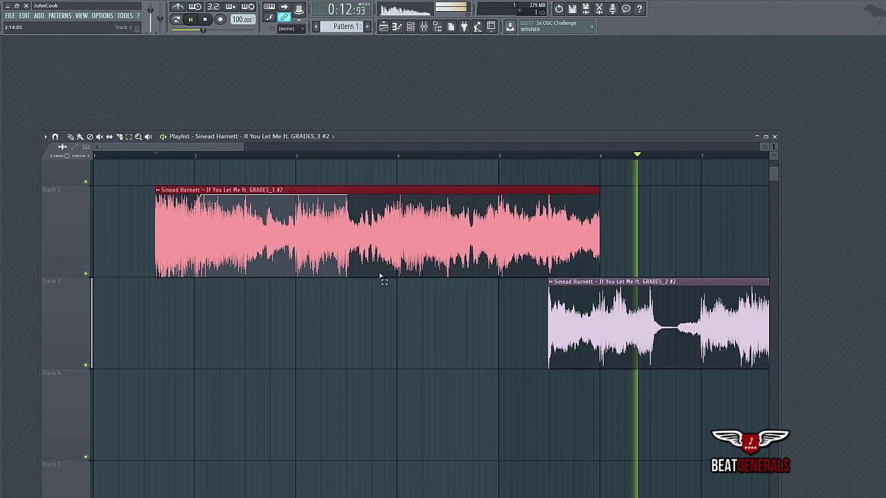
scroll(381, 275, "up", 2)
key("shift+Up")
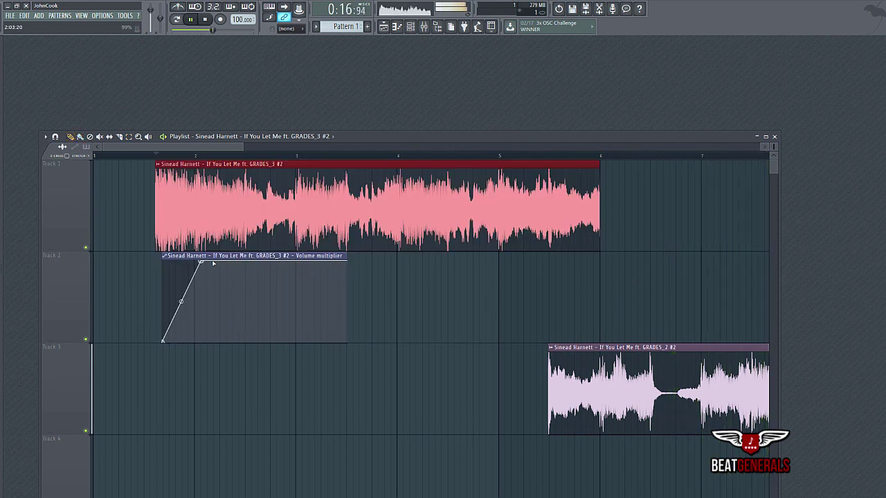
left_click_drag(208, 256, 205, 256)
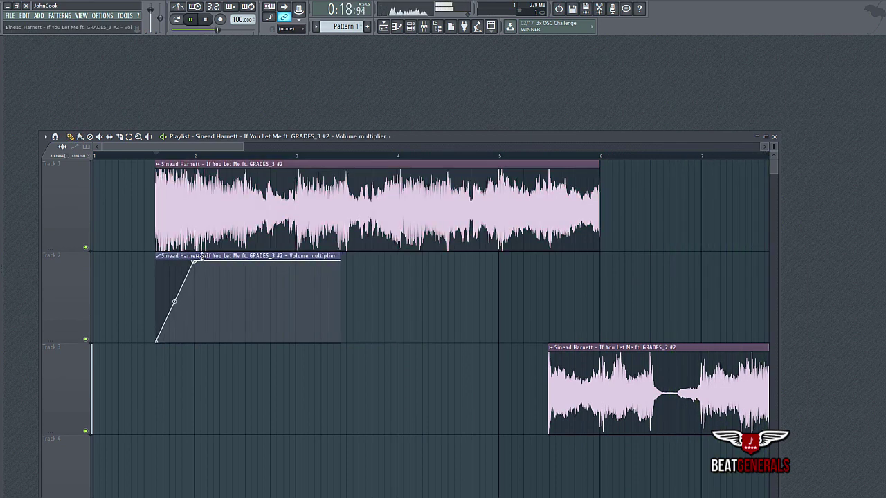
Set the global snap to Cell and move the GRADES_3 clip back down to Track 2 over its volume automation.
left_click(287, 29)
left_click(290, 46)
left_click_drag(442, 298, 439, 239)
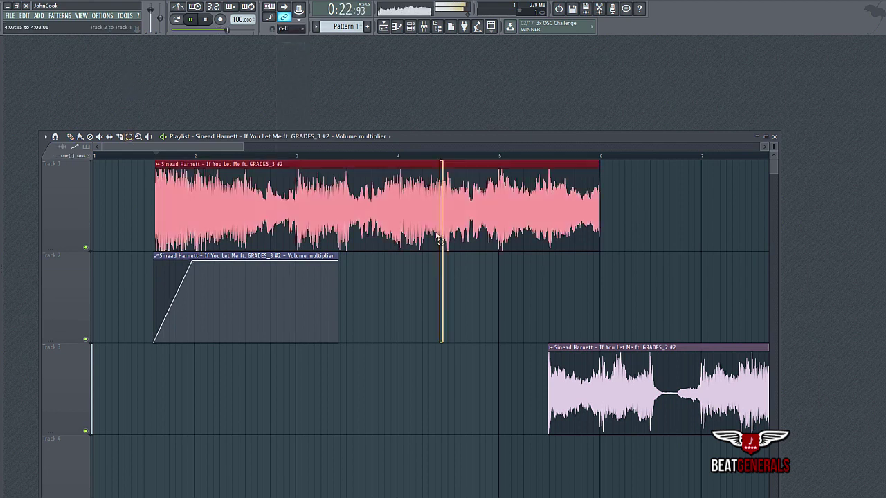
key("shift+Down")
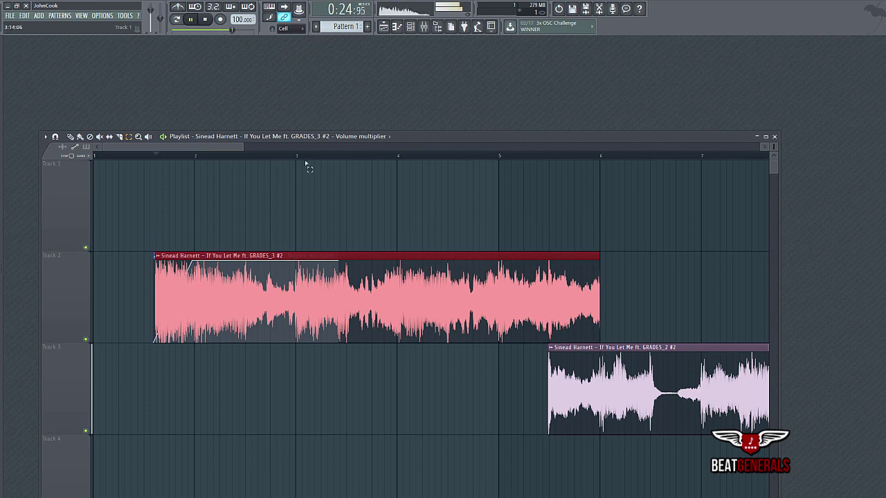
Listen through the rest of the arrangement, loop-play bar 6 to bar 10, and clear the time selection.
left_click_drag(247, 146, 602, 191)
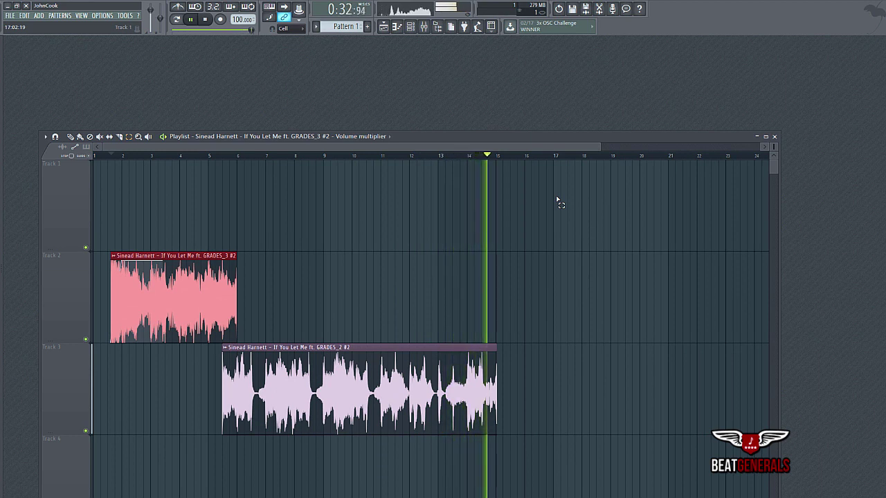
left_click(206, 19)
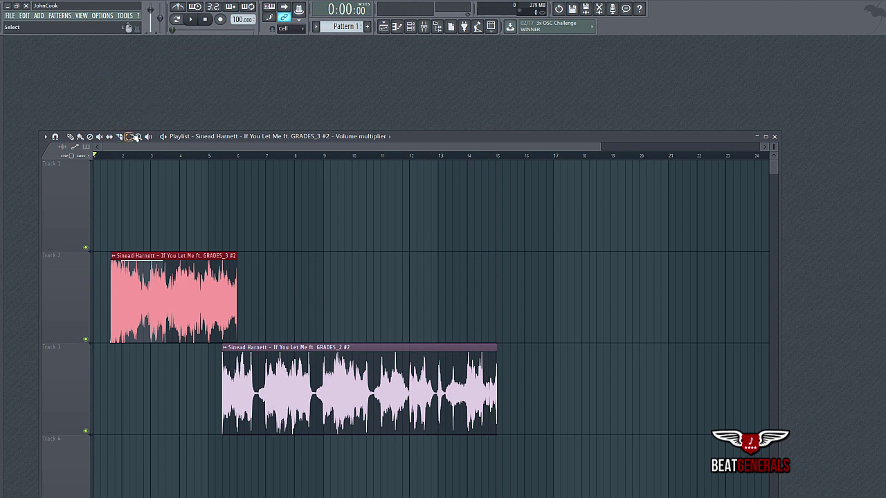
left_click(240, 157)
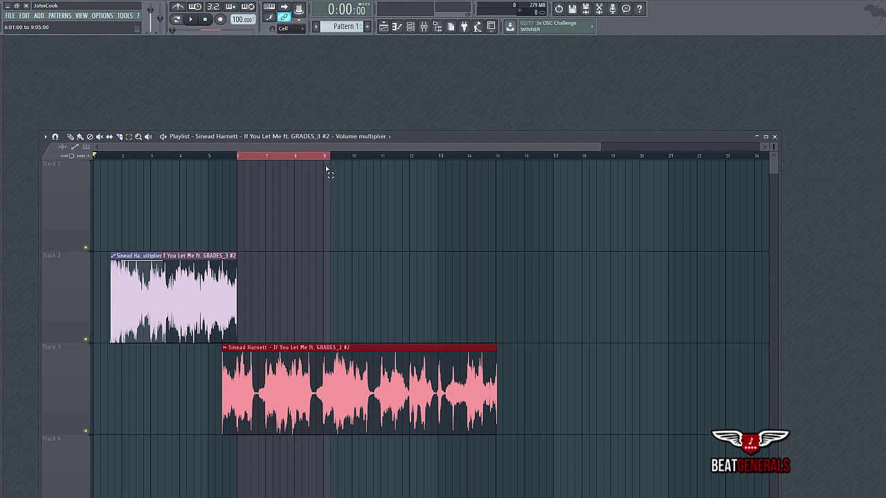
left_click(192, 21)
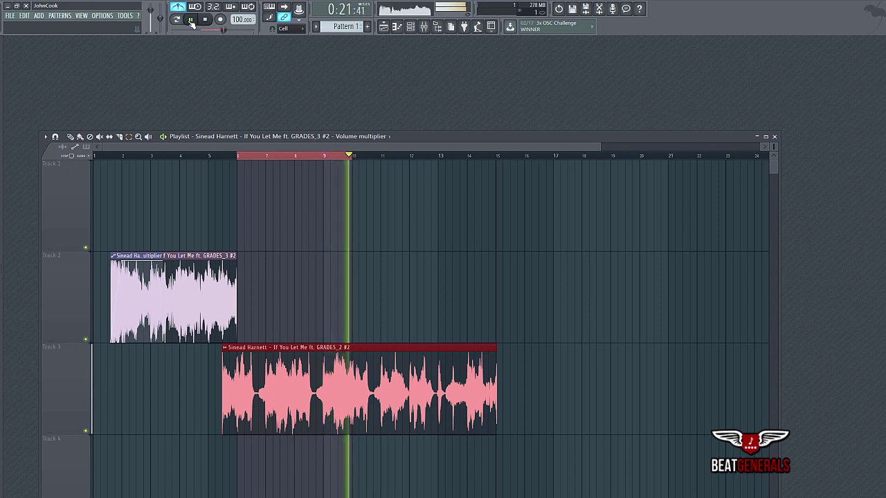
left_click(206, 20)
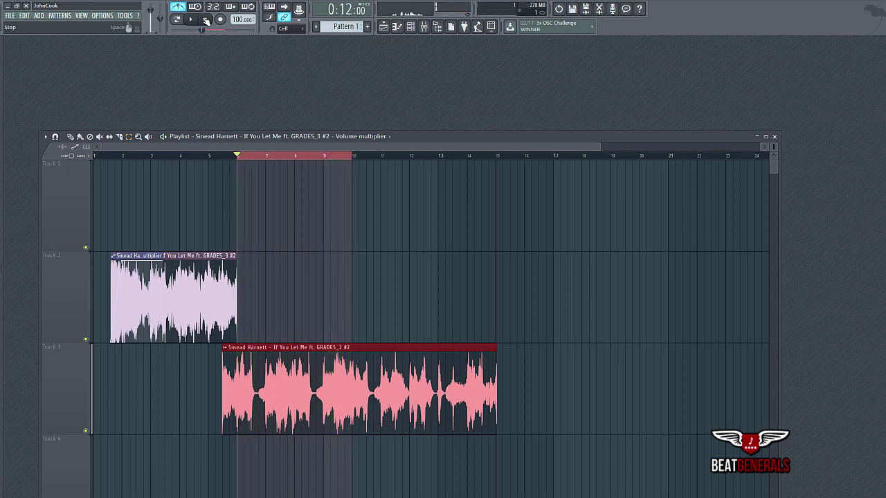
left_click(437, 164)
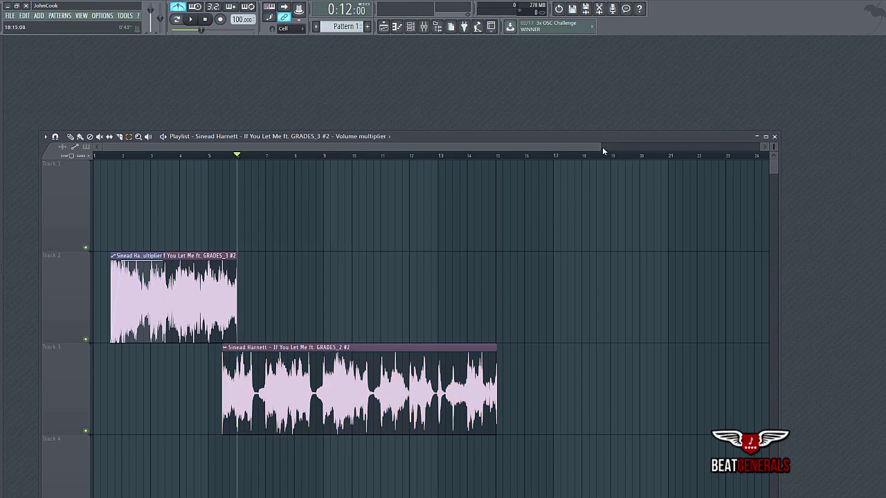
Select the range from bar 9 to bar 13 and loop-play that part of the GRADES_2 clip.
left_click_drag(602, 146, 444, 149)
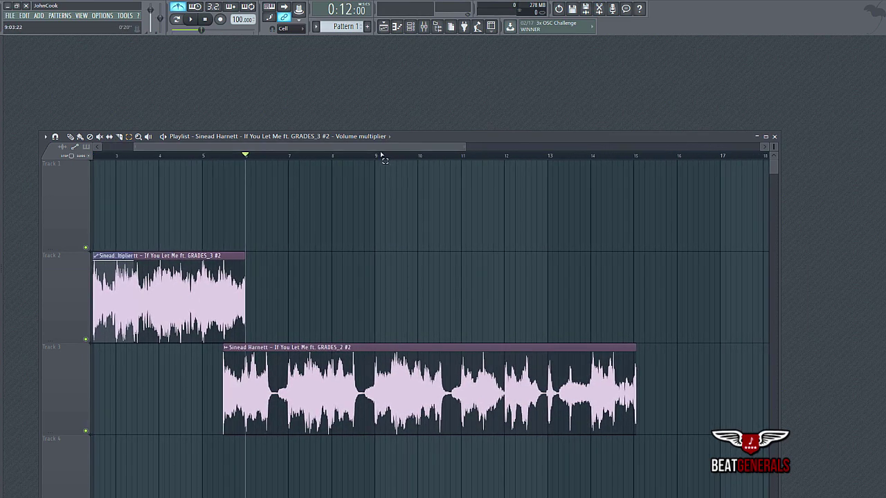
left_click_drag(379, 154, 559, 170)
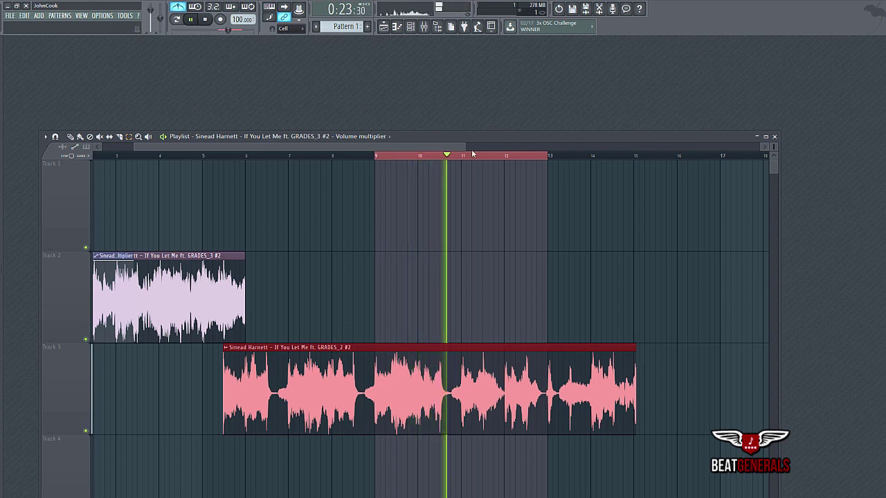
scroll(473, 154, "up", 2)
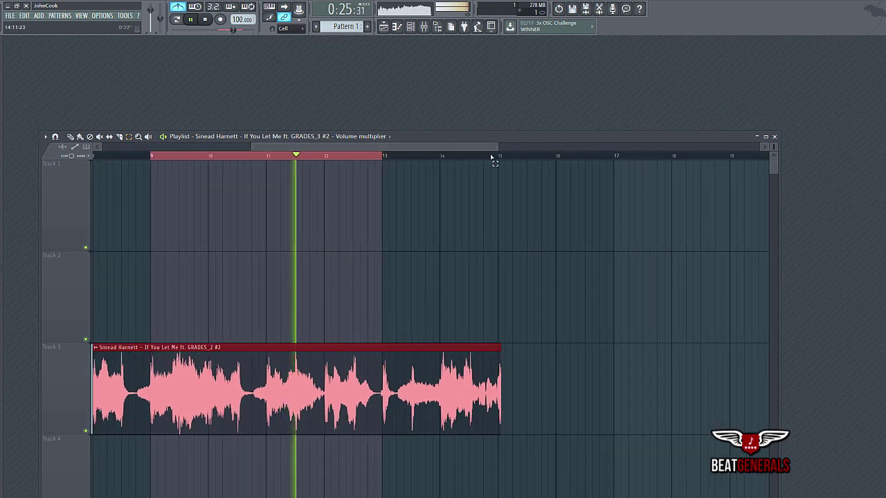
Turn off the global snap and stretch the GRADES_2 clip's end slightly earlier so its hits land on bars 12 and 13.
left_click_drag(498, 146, 425, 158)
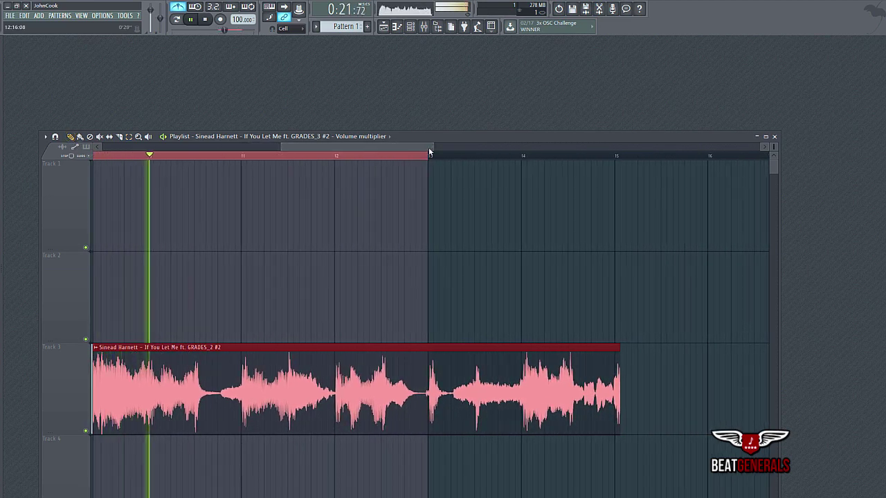
left_click_drag(430, 147, 382, 154)
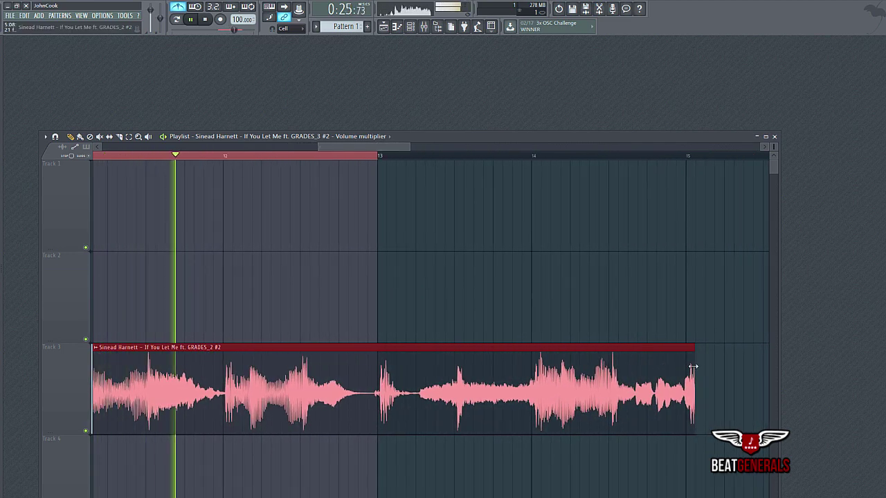
left_click(643, 325)
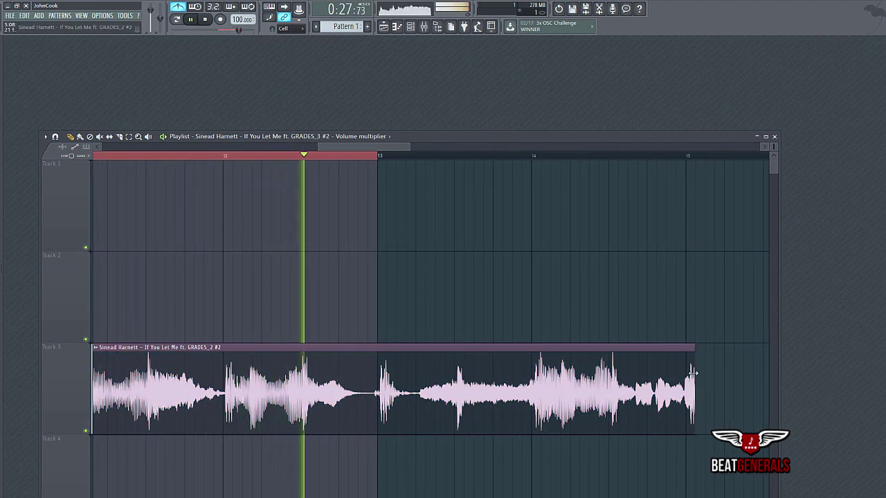
mouse_move(694, 372)
left_mouse_down()
mouse_move(684, 373)
mouse_move(693, 373)
left_mouse_up()
left_click(283, 28)
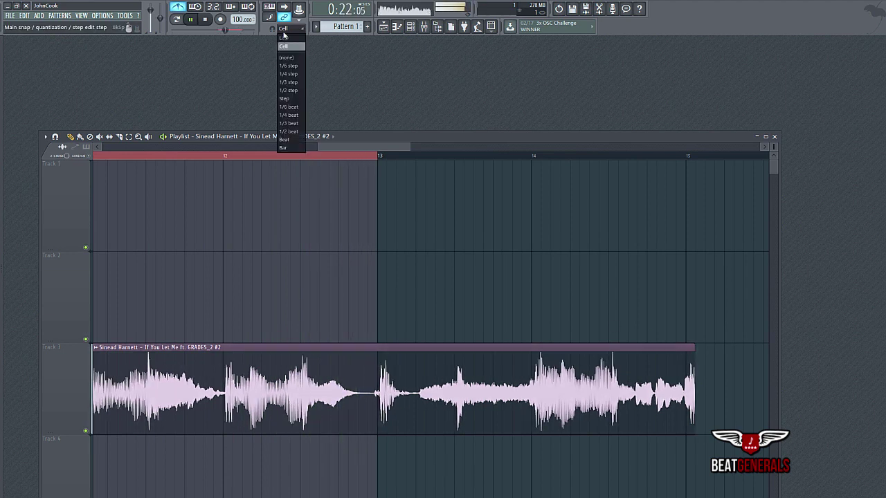
left_click(294, 59)
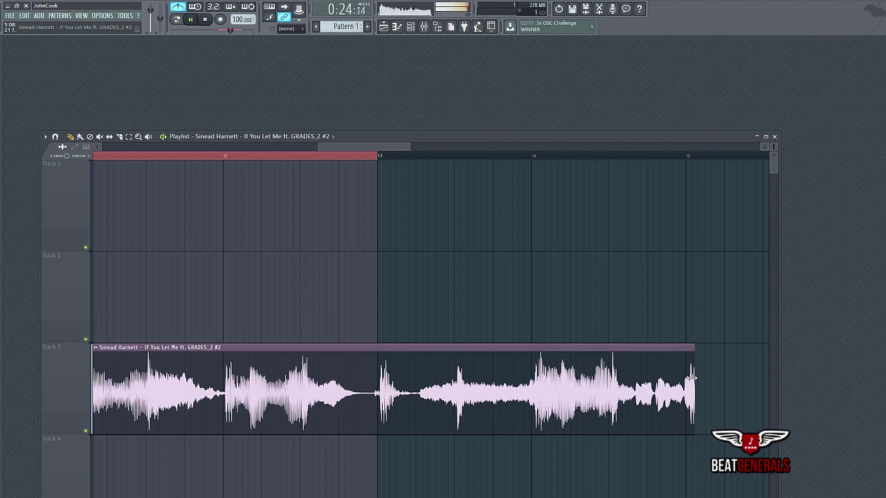
left_click_drag(690, 377, 687, 377)
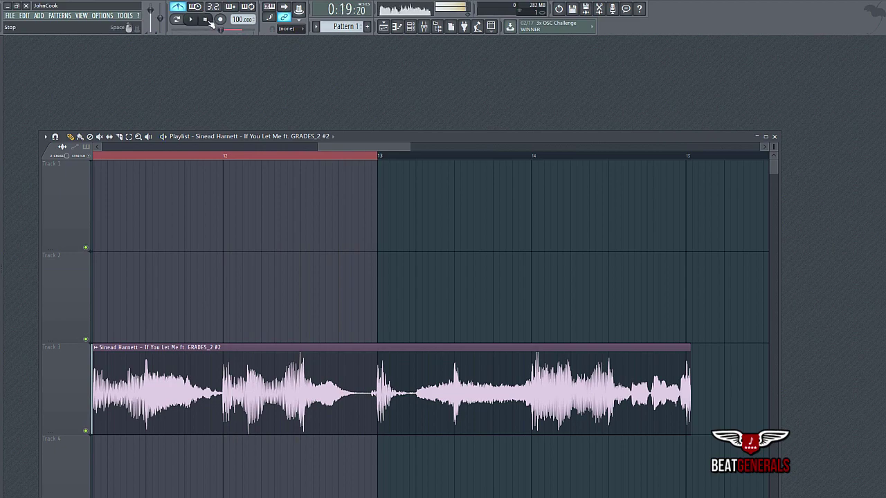
Clear the time selection on the playlist and set the global snap back to Cell.
mouse_move(348, 158)
left_mouse_down()
mouse_move(212, 154)
mouse_move(238, 160)
mouse_move(210, 165)
mouse_move(373, 160)
mouse_move(364, 158)
left_mouse_up()
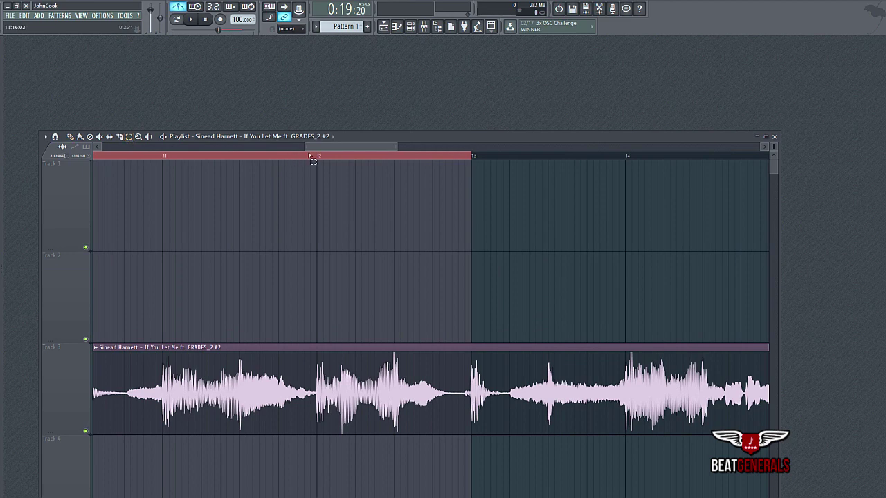
left_click_drag(311, 146, 246, 145)
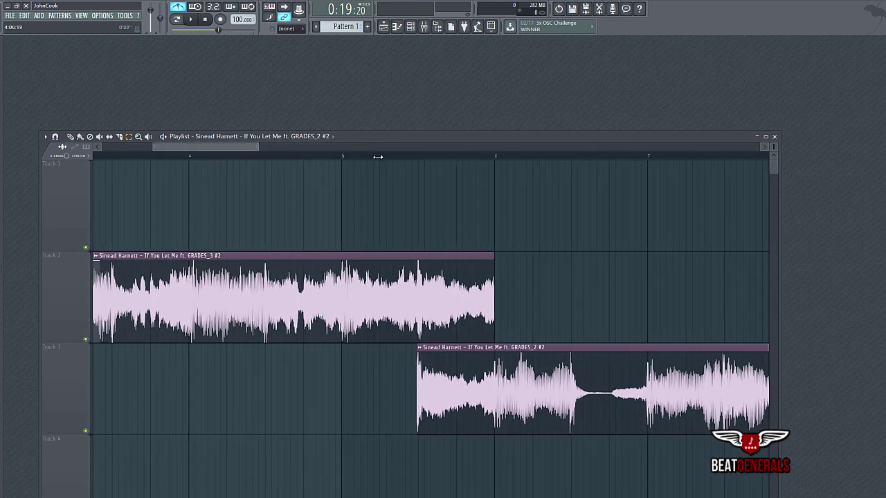
left_click_drag(378, 157, 526, 173)
left_click(285, 29)
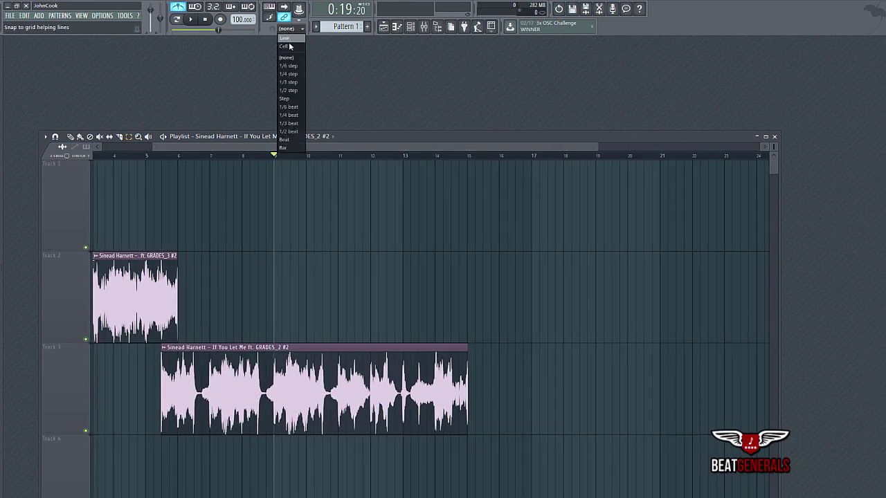
left_click_drag(294, 147, 225, 147)
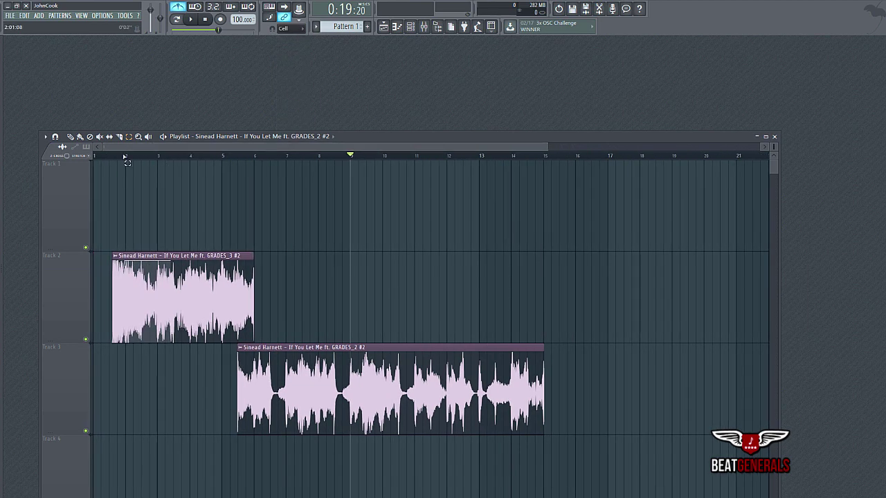
Select the playlist range from the middle of bar 1 to bar 15 and play it.
left_click_drag(119, 156, 223, 158)
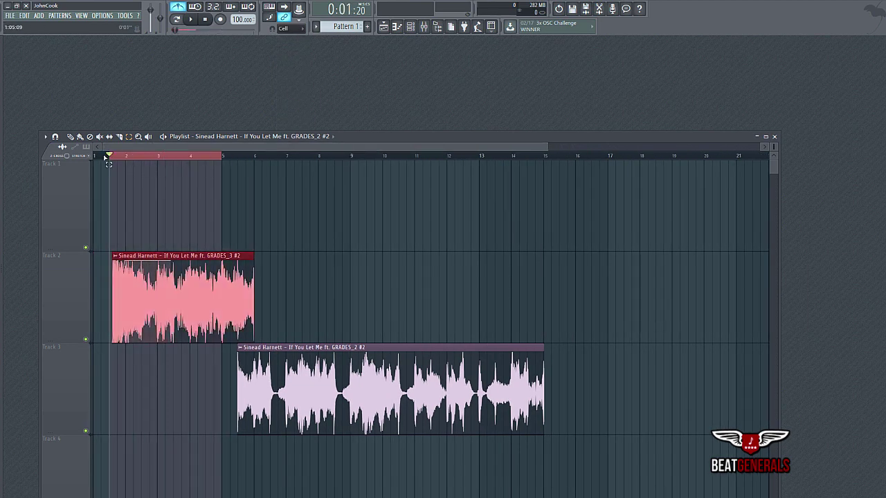
left_click_drag(108, 163, 544, 188)
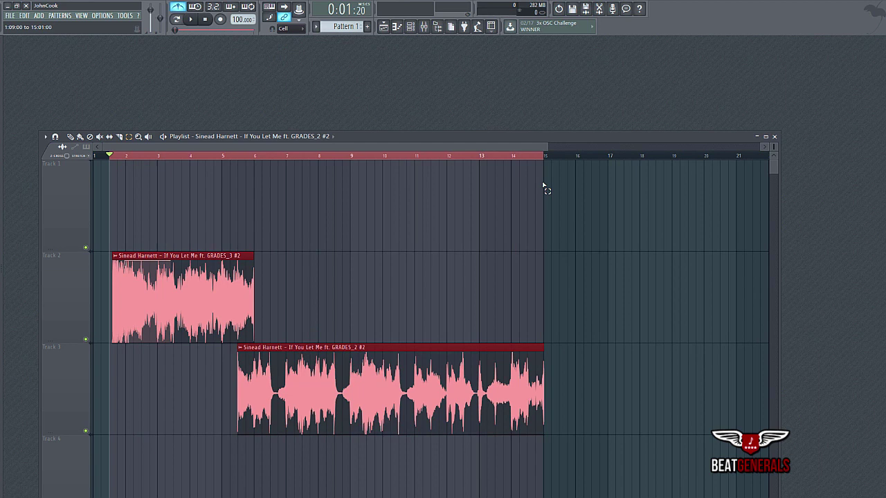
left_click(192, 20)
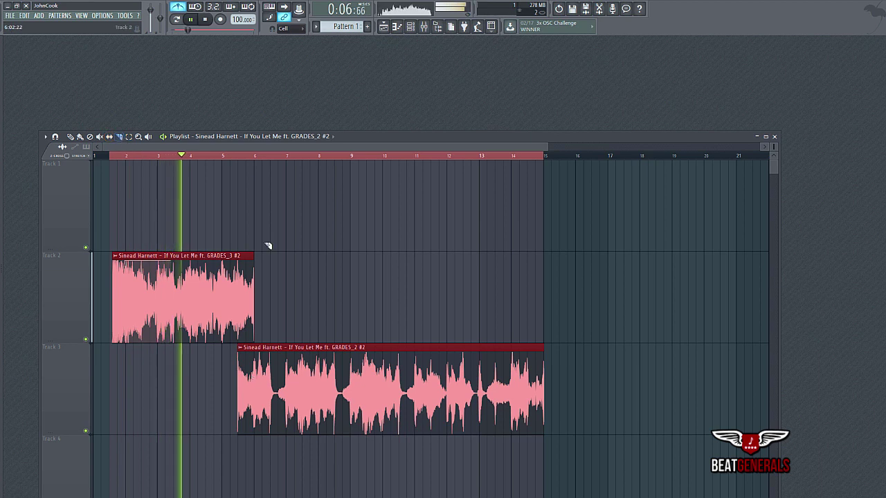
Slice the GRADES_2 clip at bar 6 and bar 14, and delete the pieces before and after those cuts.
left_click_drag(253, 440, 259, 241)
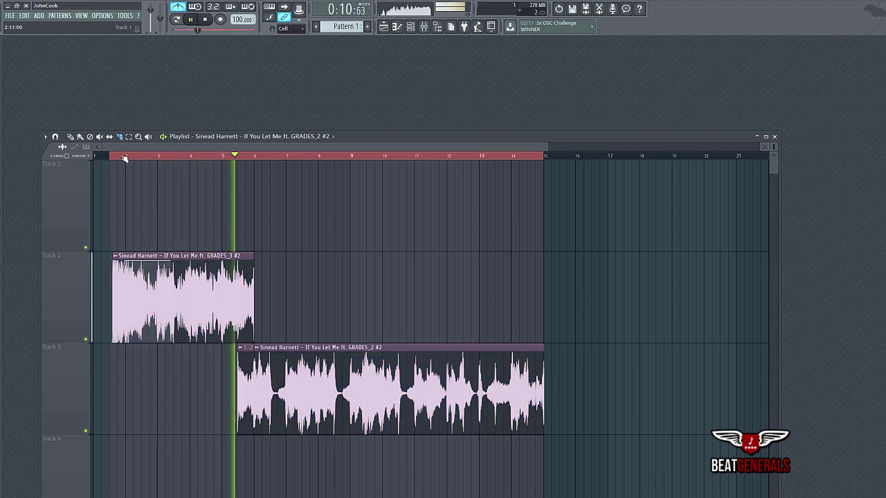
right_click(238, 359)
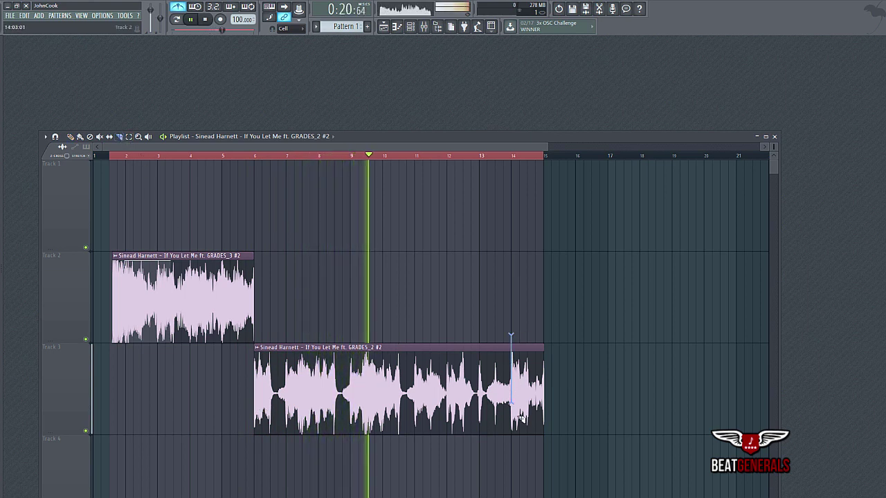
left_click_drag(512, 337, 519, 464)
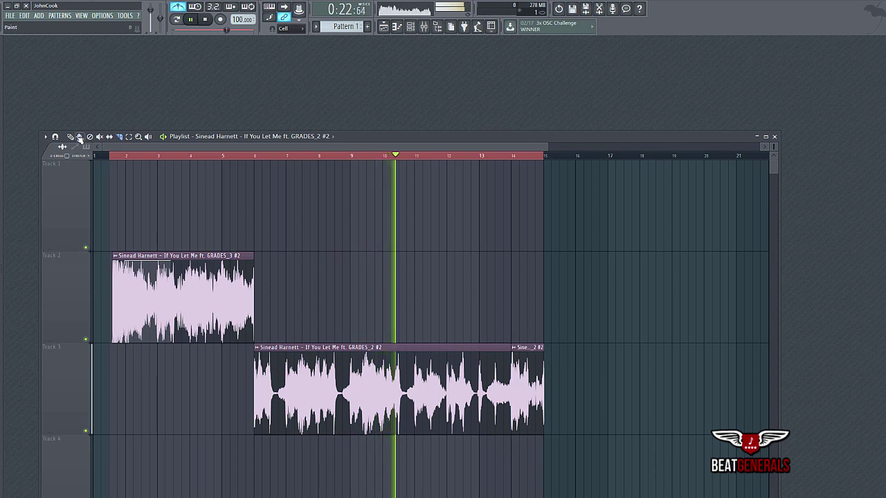
right_click(530, 374)
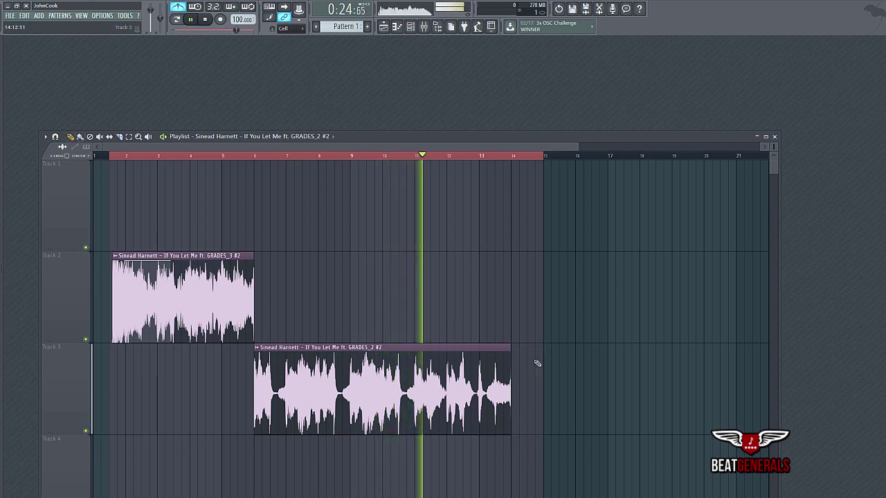
Select the range from the middle of bar 1 to bar 14, listen through the transition between the clips, and stop playback.
left_click(128, 136)
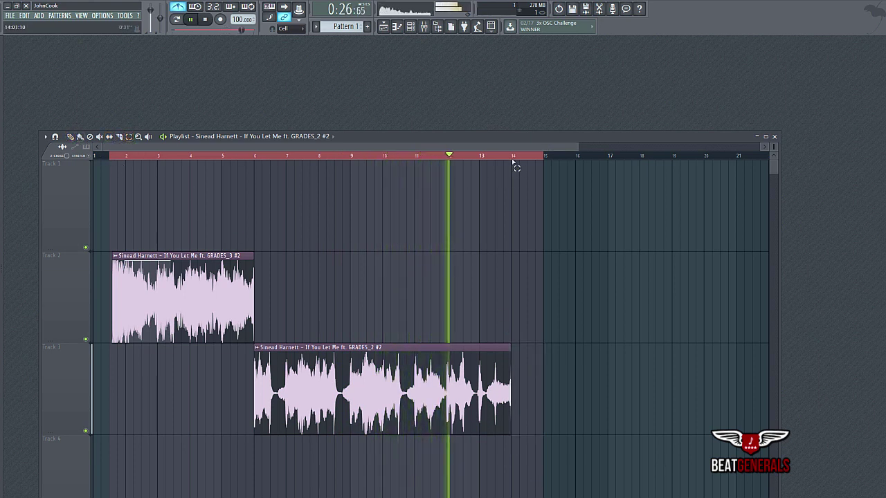
left_click_drag(512, 164, 114, 202)
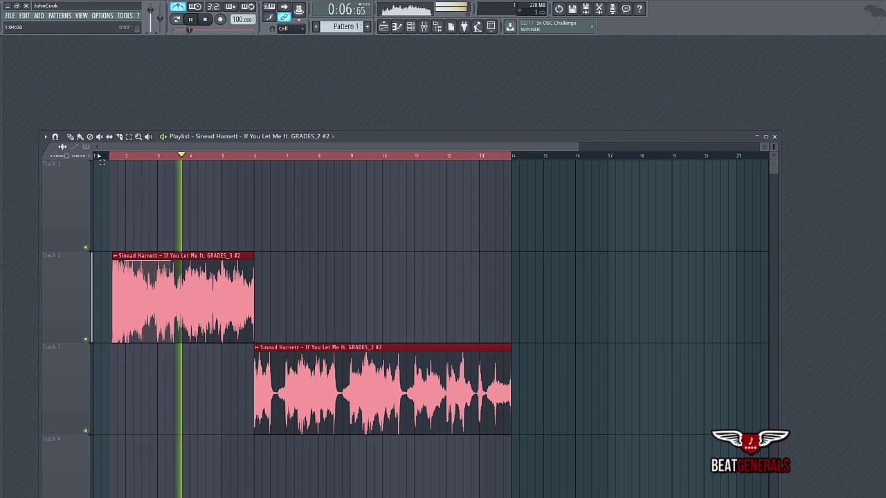
left_click_drag(228, 152, 234, 151)
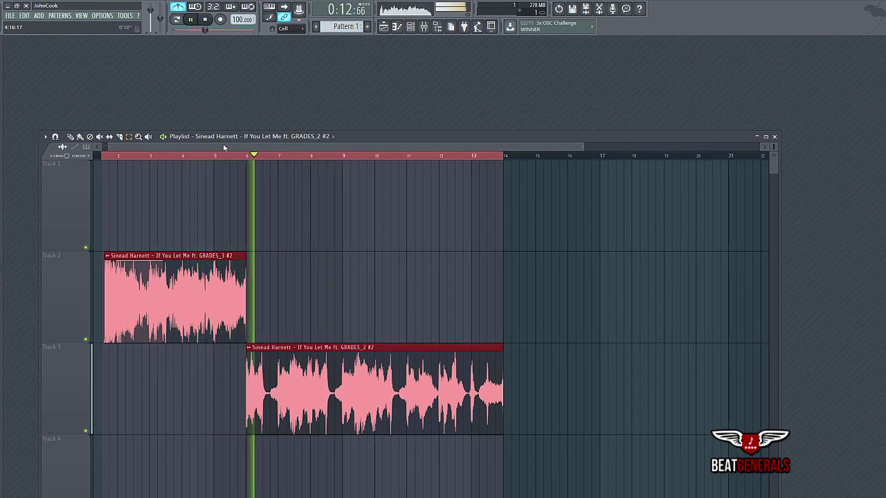
left_click(204, 19)
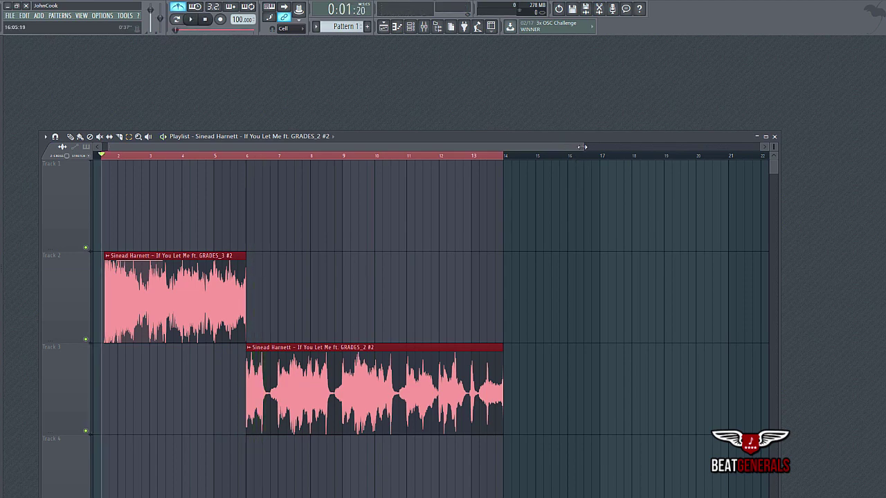
Extend the GRADES_3 clip's end past bar 6, slice it at bar 6 and delete the excess piece.
left_click_drag(582, 147, 238, 257)
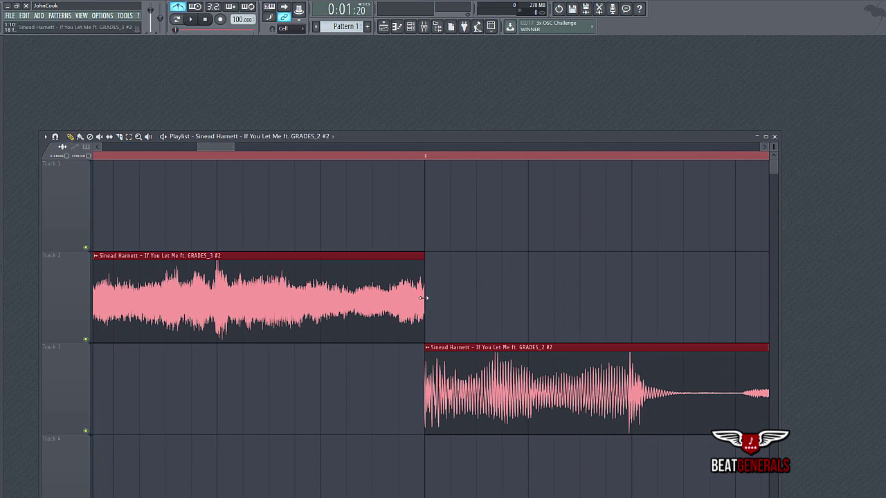
left_click_drag(439, 300, 497, 303)
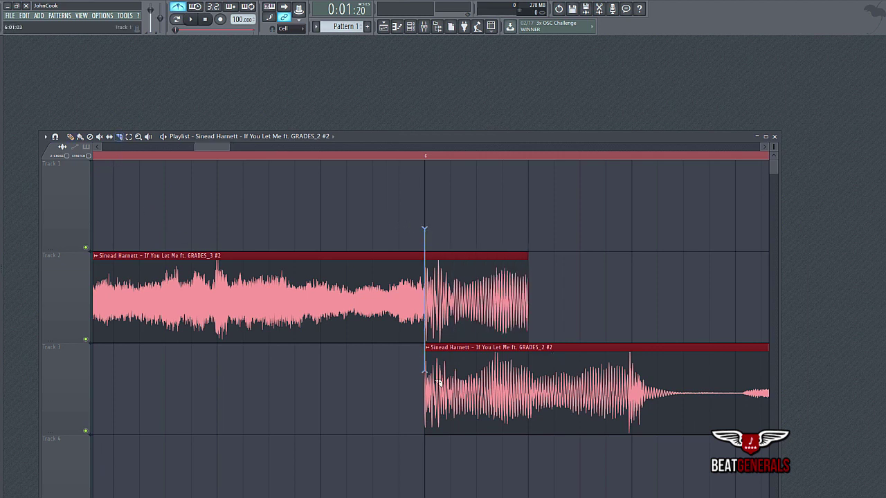
left_click_drag(441, 429, 440, 430)
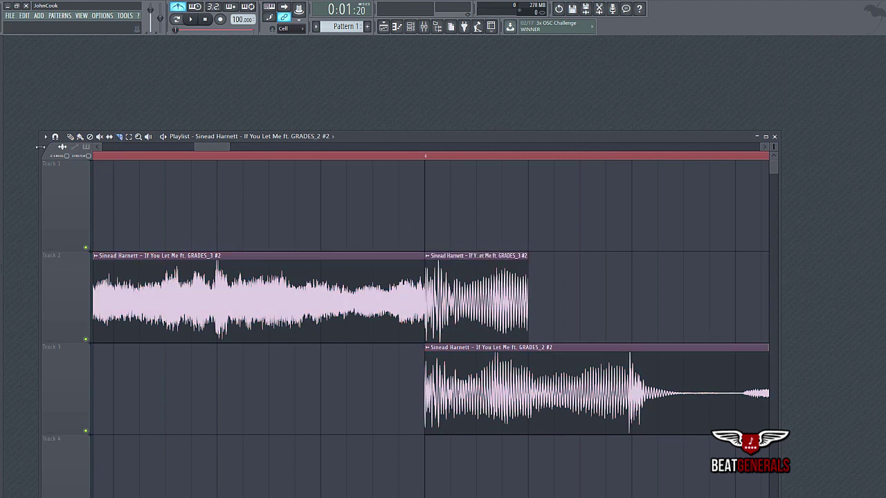
right_click(454, 274)
Overlap the GRADES_2 clip's start and the GRADES_3 clip's end around bar 6, slice both at bar 6, and delete the overlapping pieces.
left_click_drag(425, 372, 346, 372)
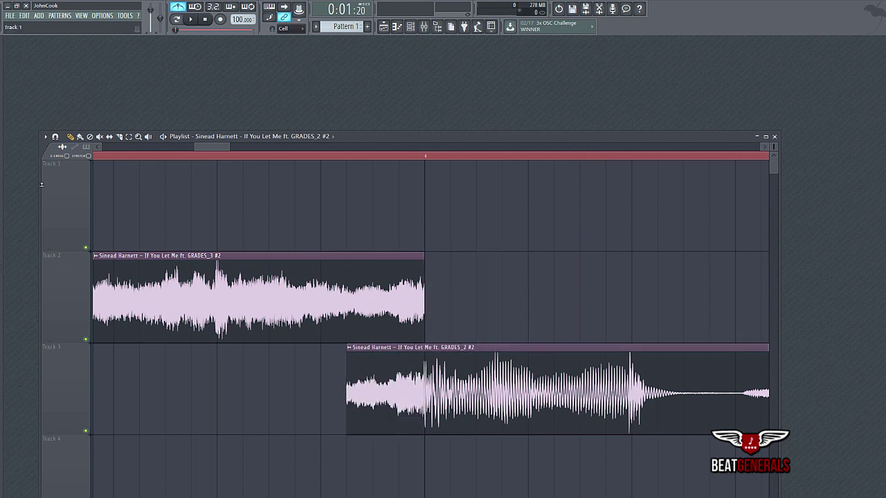
left_click(478, 304)
right_click(478, 307)
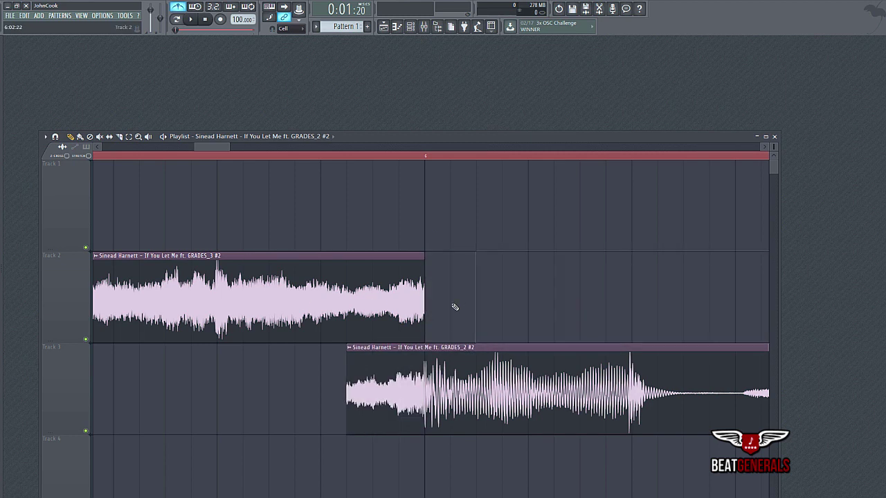
left_click_drag(421, 303, 502, 304)
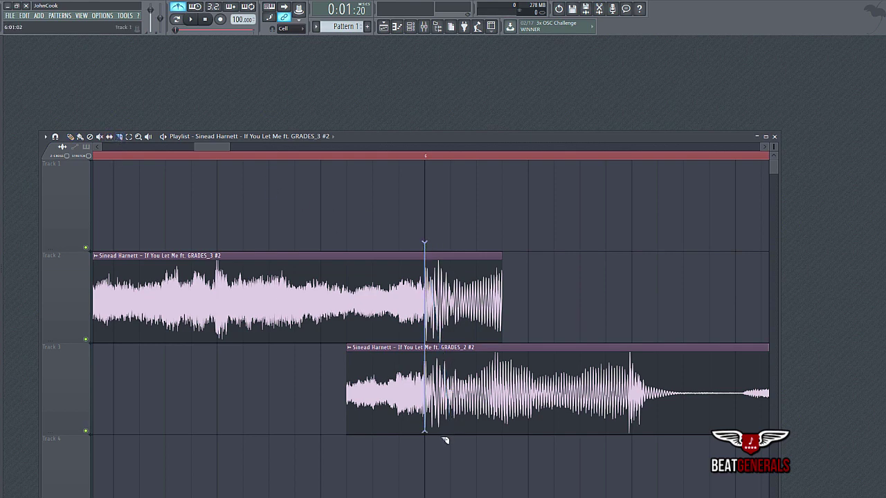
right_click(401, 381)
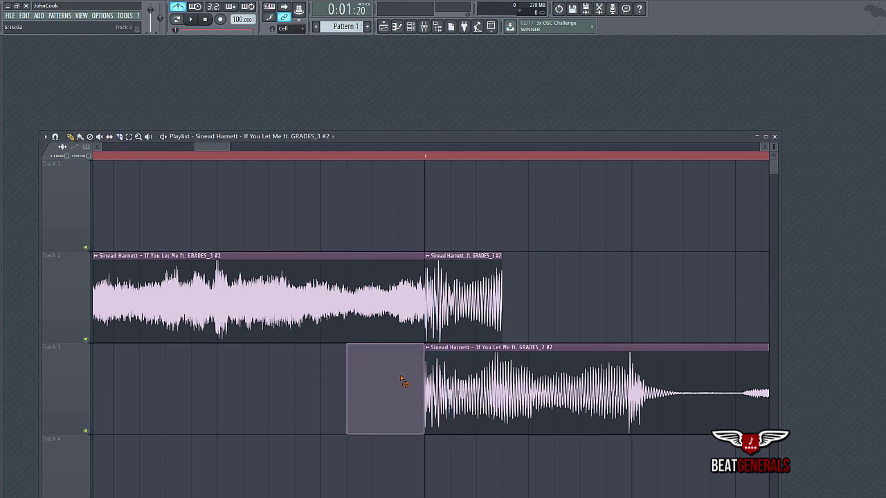
right_click(477, 305)
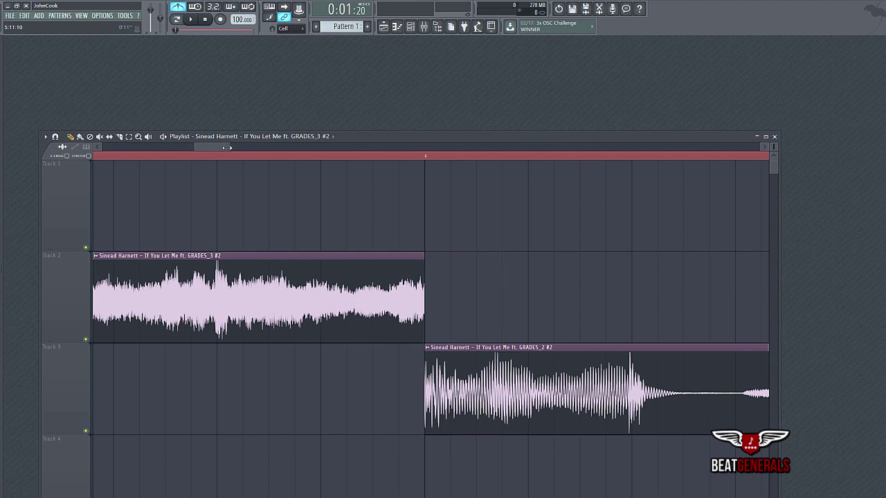
Play the arrangement through the bar 6 transition with the metronome turned off, and stop playback.
mouse_move(227, 148)
left_mouse_down()
mouse_move(335, 147)
mouse_move(187, 166)
left_mouse_up()
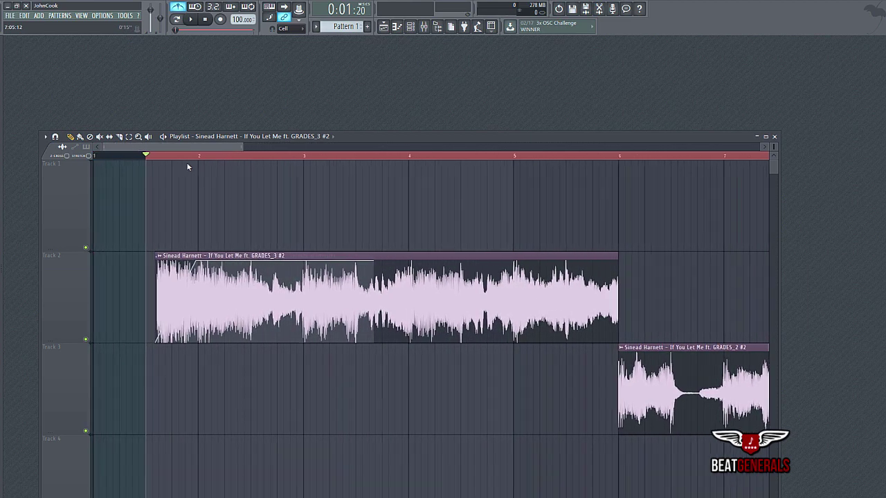
left_click(192, 20)
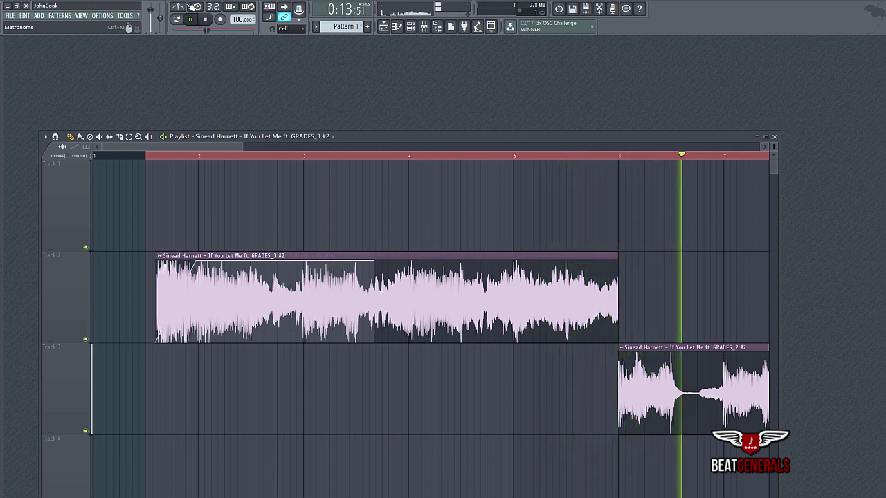
left_click(203, 20)
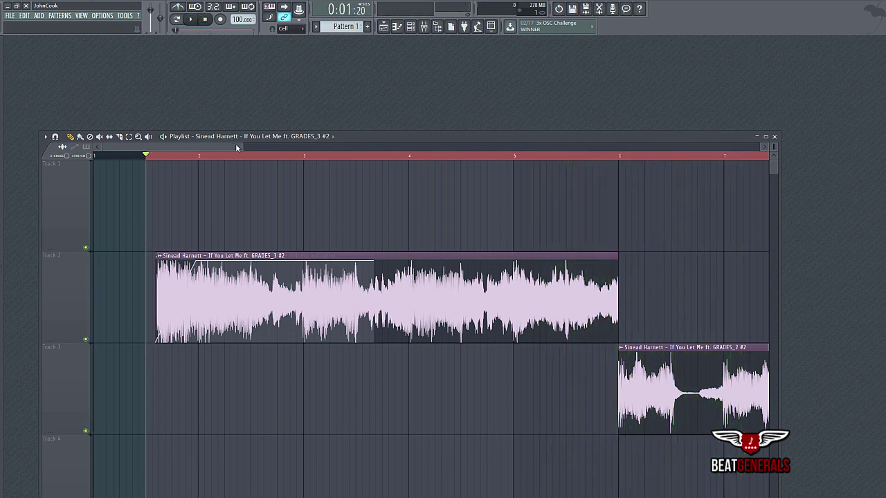
Select both clips in the playlist and move them up one track, to Track 1 and Track 2.
scroll(661, 240, "down", 5)
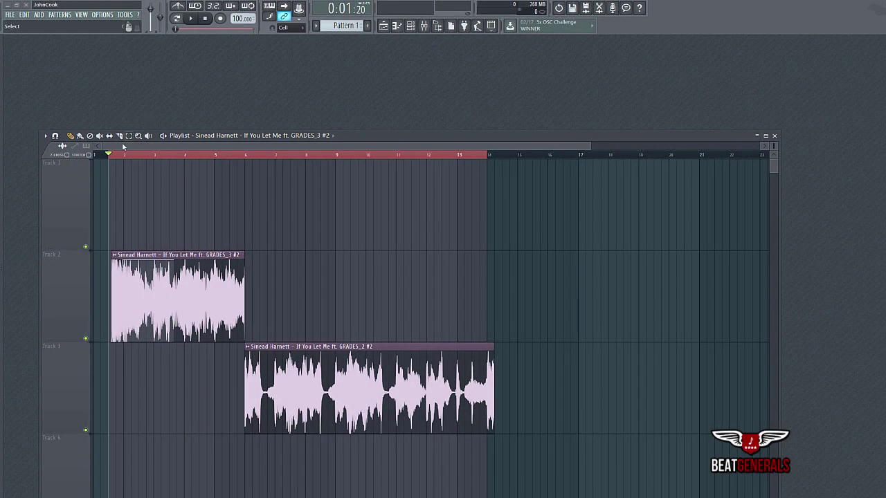
left_click_drag(490, 427, 144, 159)
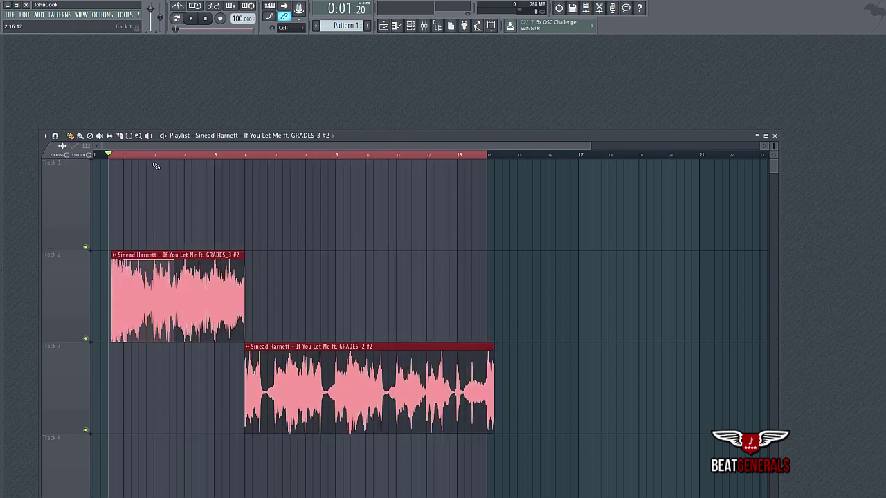
key("shift+Up")
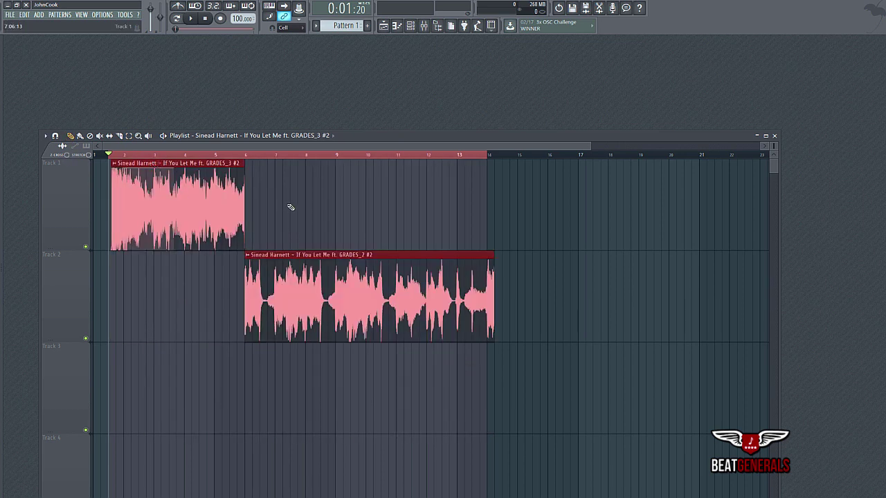
key("F6")
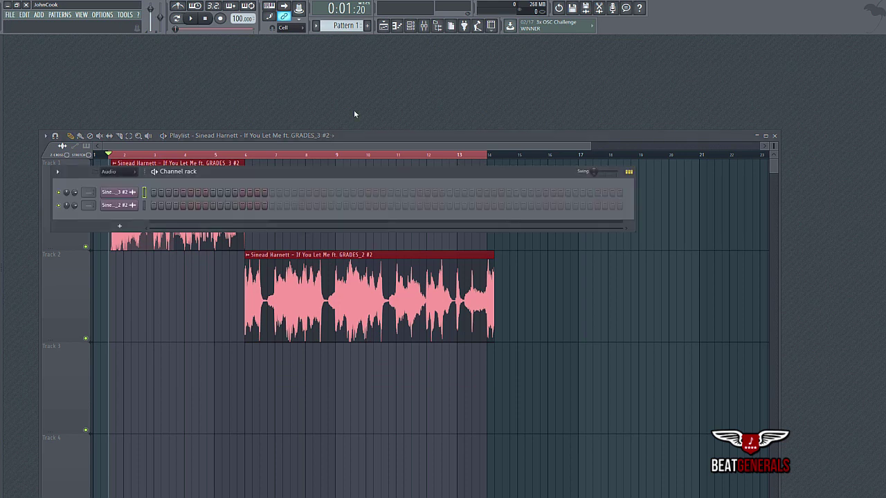
right_click(118, 196)
left_click(153, 267)
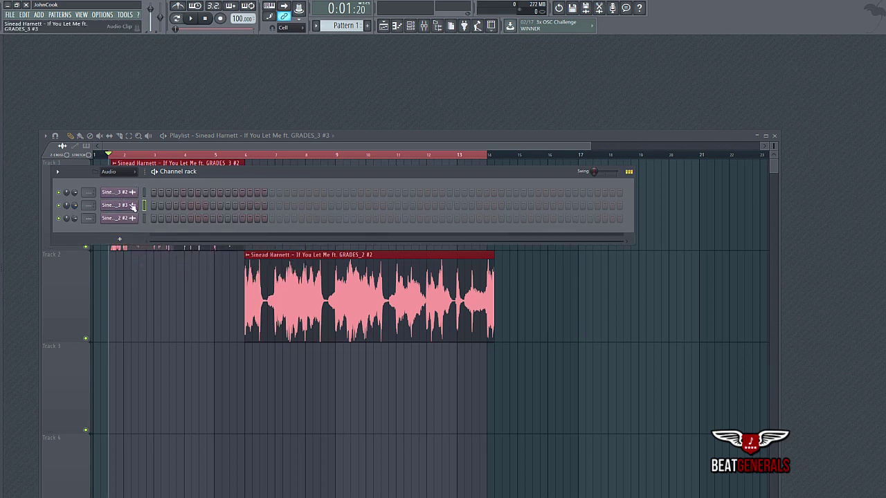
left_click(130, 205)
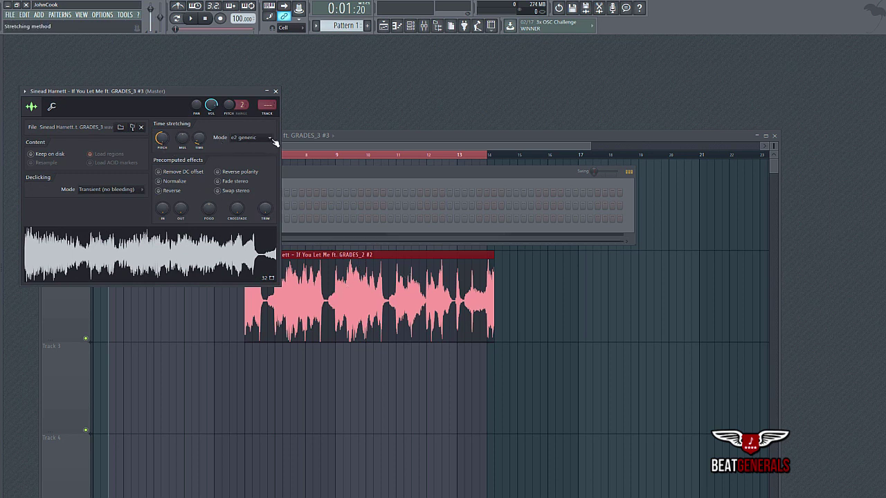
left_click_drag(194, 260, 336, 381)
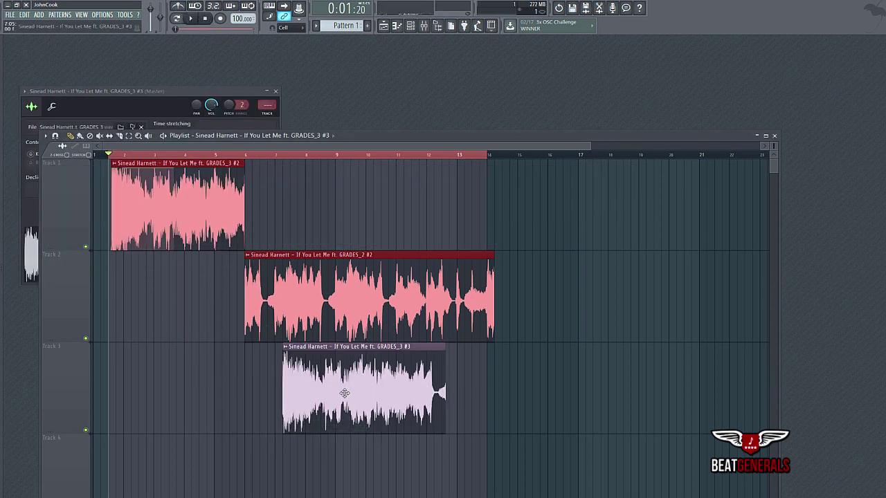
right_click(344, 393)
key("F6")
left_click(170, 288)
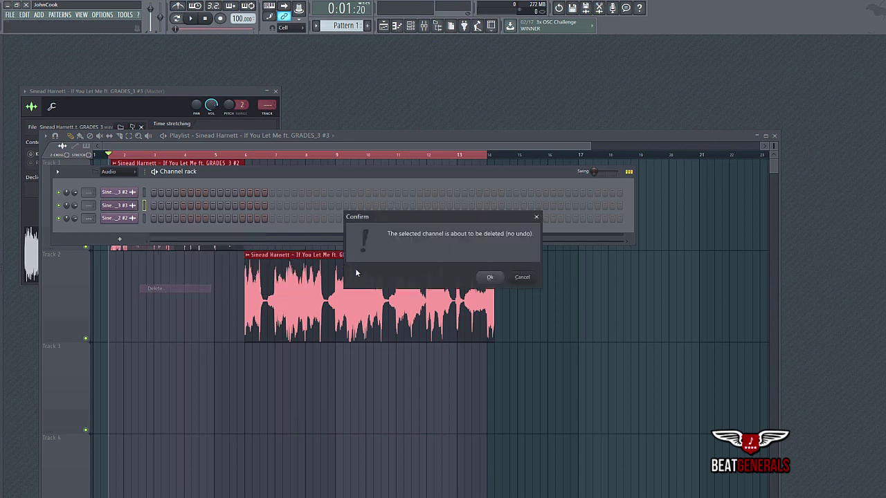
left_click(489, 278)
Clone the GRADES_2 channel and place the clone's sample on Track 3 beneath the original GRADES_2 clip.
right_click(128, 205)
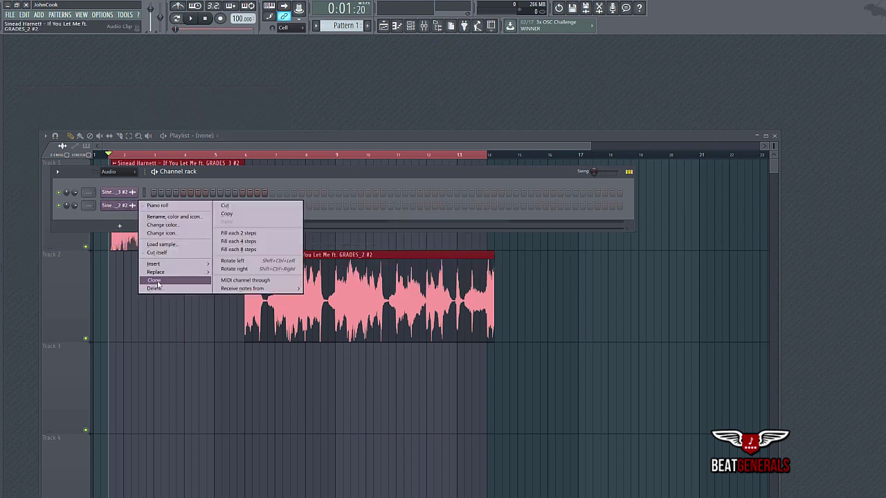
left_click(158, 281)
left_click(124, 222)
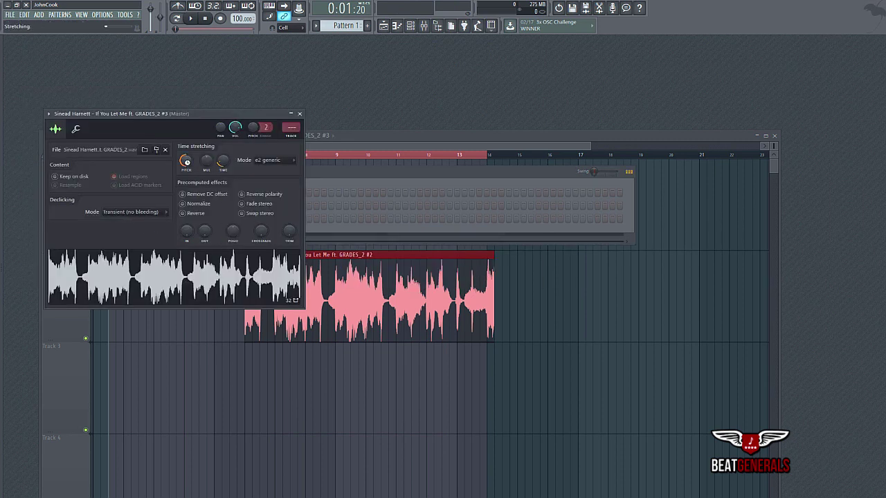
left_click_drag(236, 280, 334, 366)
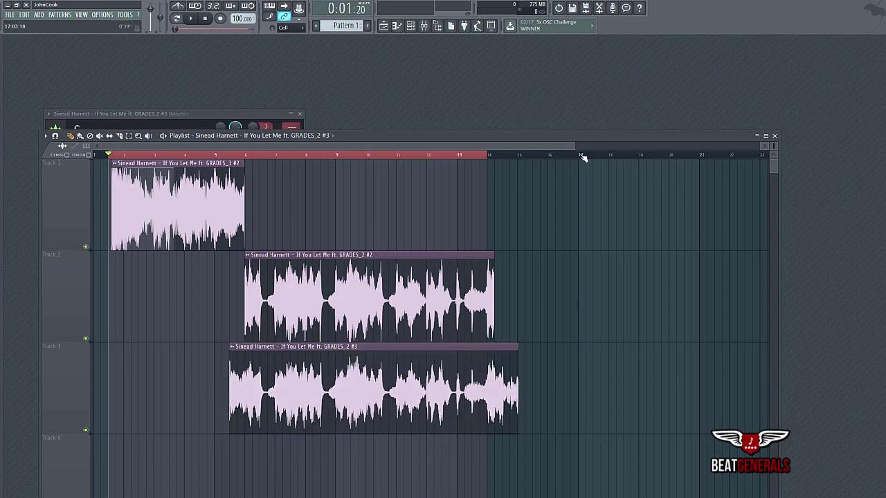
Align the cloned GRADES_2 clip on Track 3 with the waveform of the Track 2 clip while playing the arrangement.
left_click_drag(576, 145, 315, 146)
left_click_drag(487, 379, 481, 375)
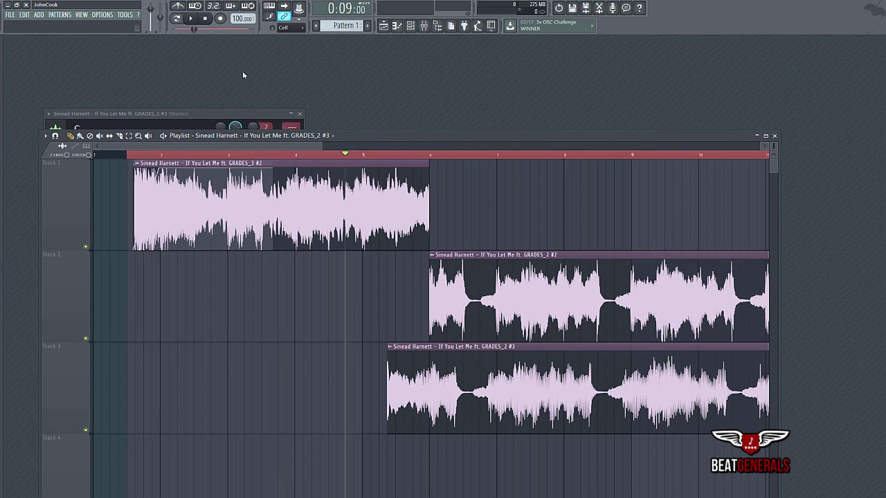
key("space")
mouse_move(422, 379)
left_mouse_down()
mouse_move(455, 379)
mouse_move(432, 378)
left_mouse_up()
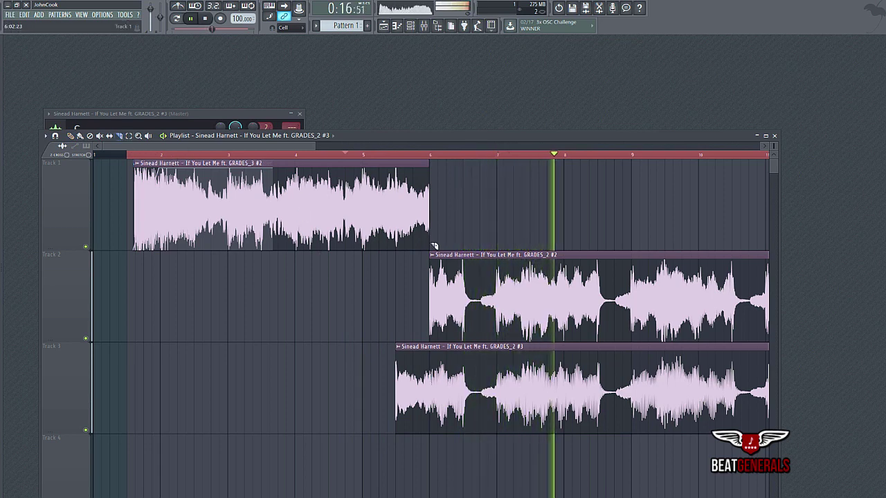
Trim the cloned GRADES_2 clip on Track 3 to start at bar 6, and cut both GRADES_2 clips to end at bar 14.
left_click_drag(431, 246, 434, 452)
right_click(410, 387)
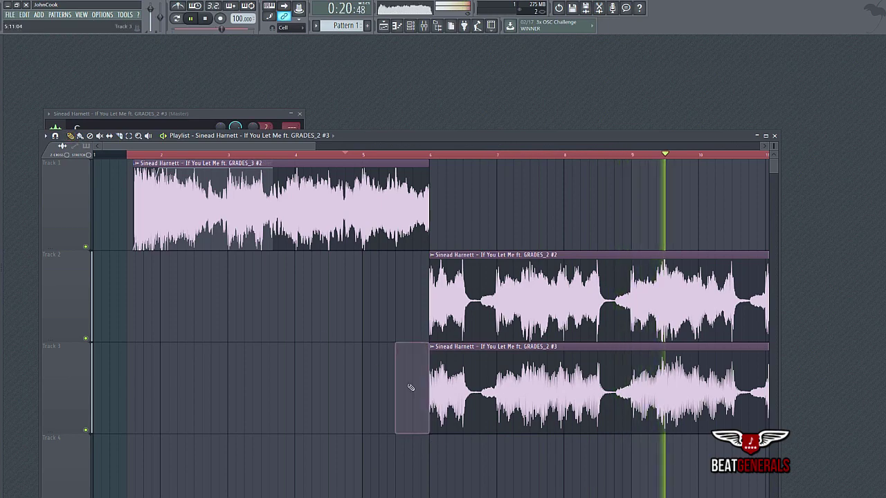
scroll(530, 166, "down", 5)
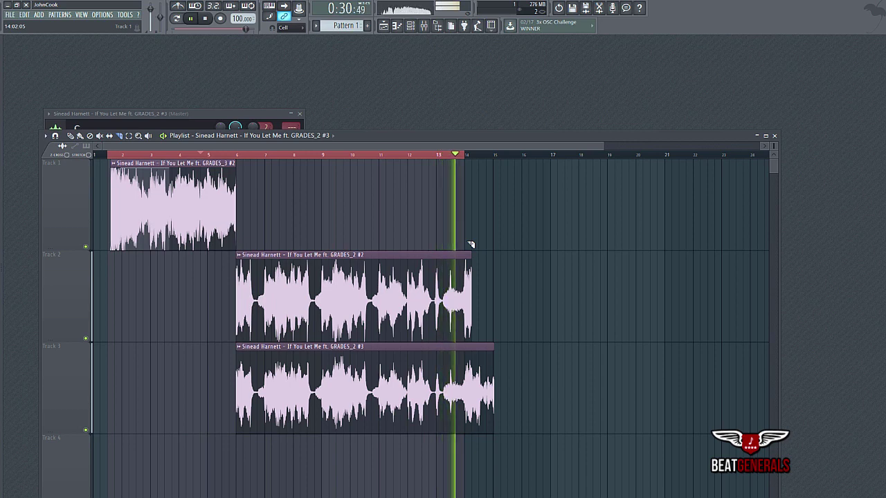
left_click_drag(466, 247, 468, 460)
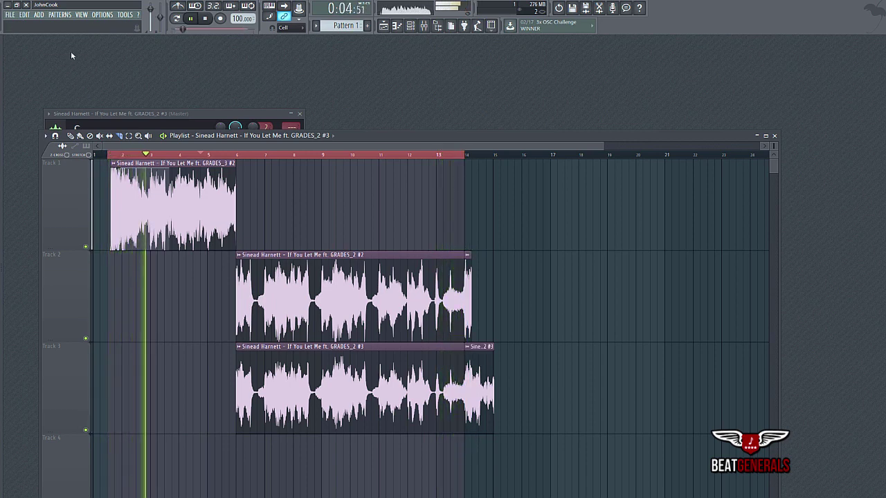
right_click(468, 289)
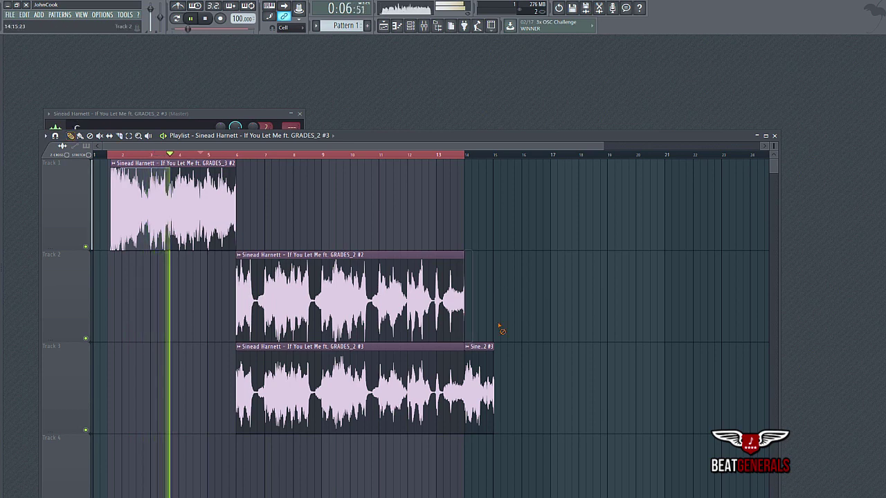
right_click(484, 365)
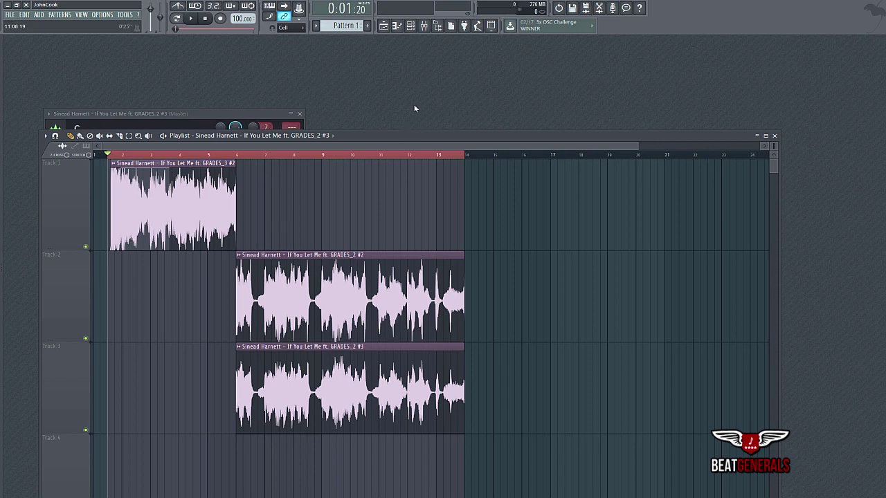
Open the cloned GRADES_2 channel's settings, and maximize the playlist with its view closer on bars 4 to 14.
key("F6")
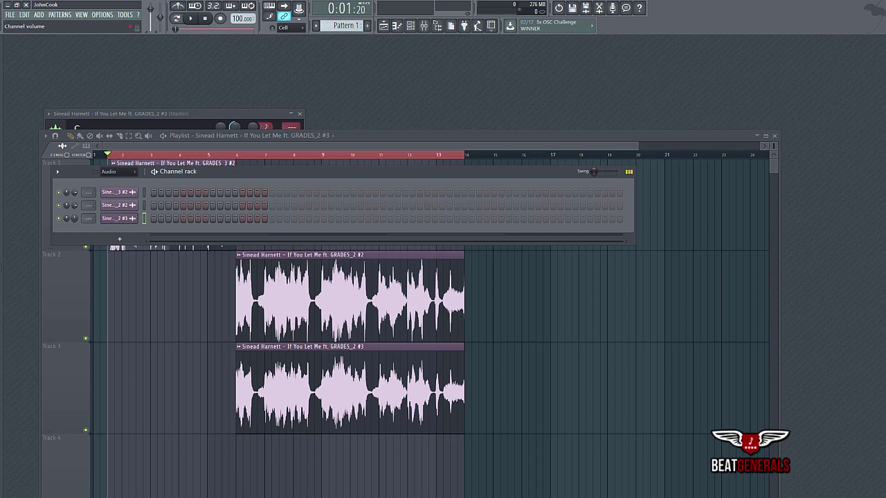
left_click(129, 219)
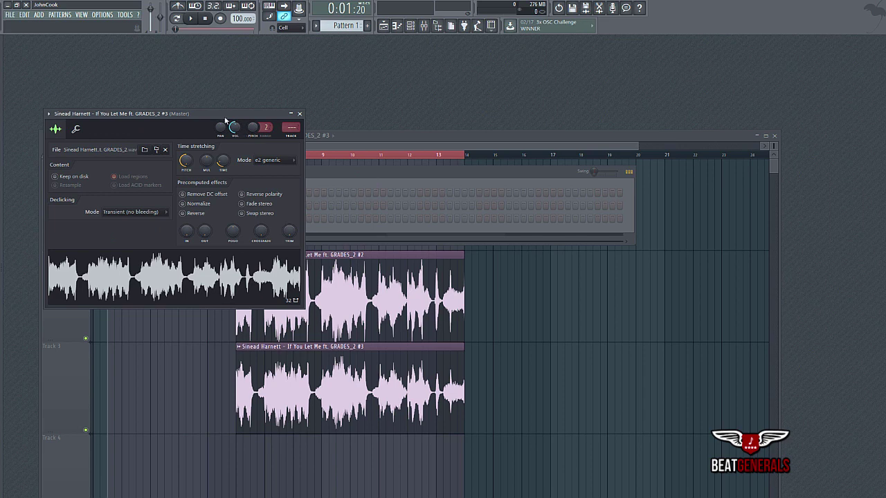
double_click(519, 142)
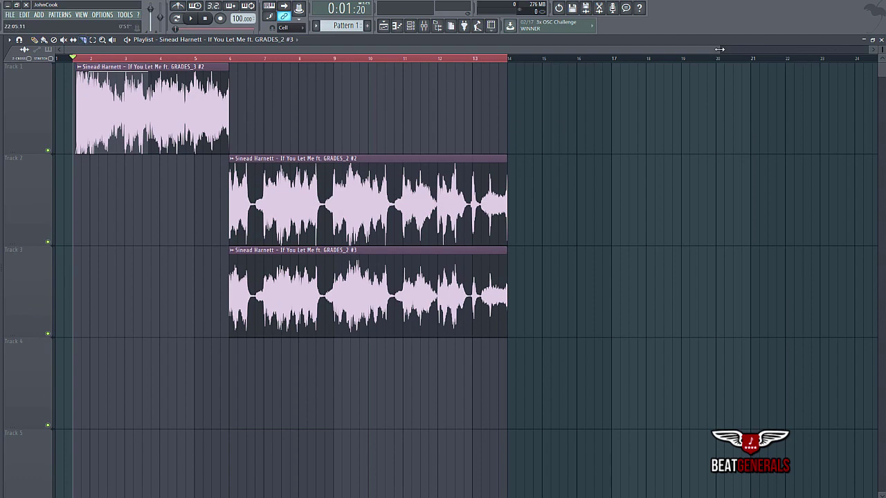
left_click_drag(720, 50, 436, 68)
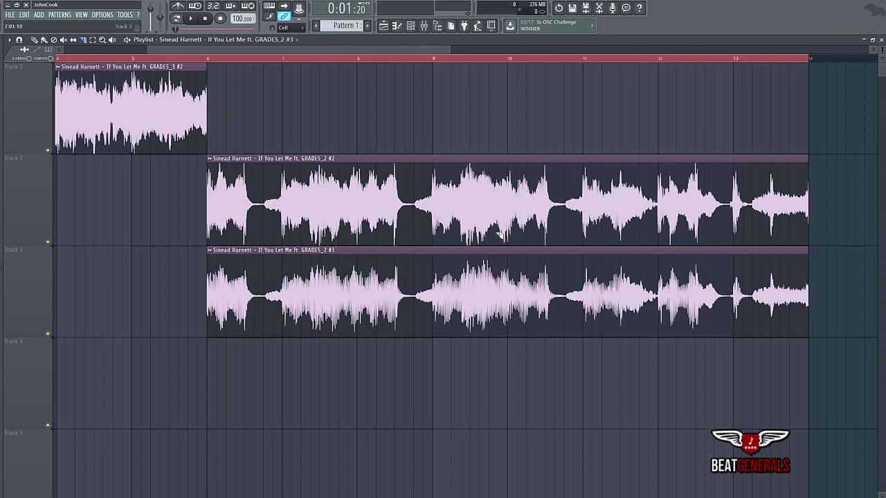
Solo the cloned GRADES_2 channel in the channel rack, play its Track 3 clip from bar 6, and stop playback.
left_click(880, 39)
left_click(163, 216)
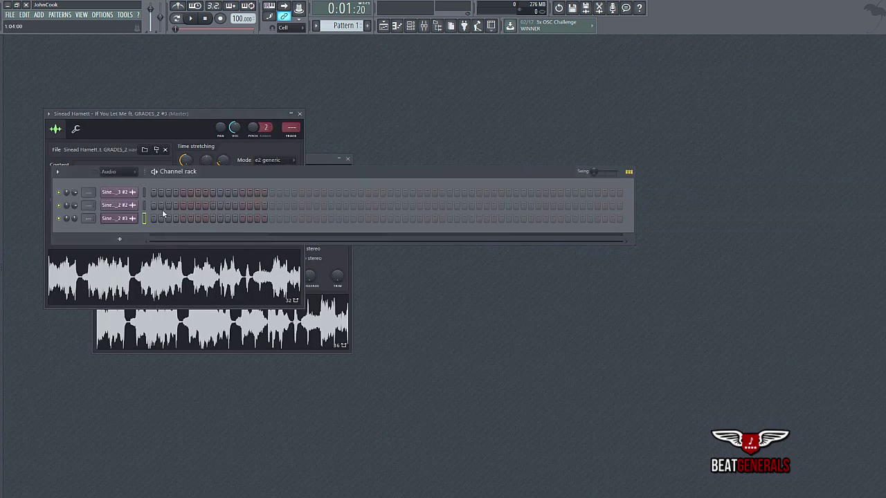
right_click(64, 219)
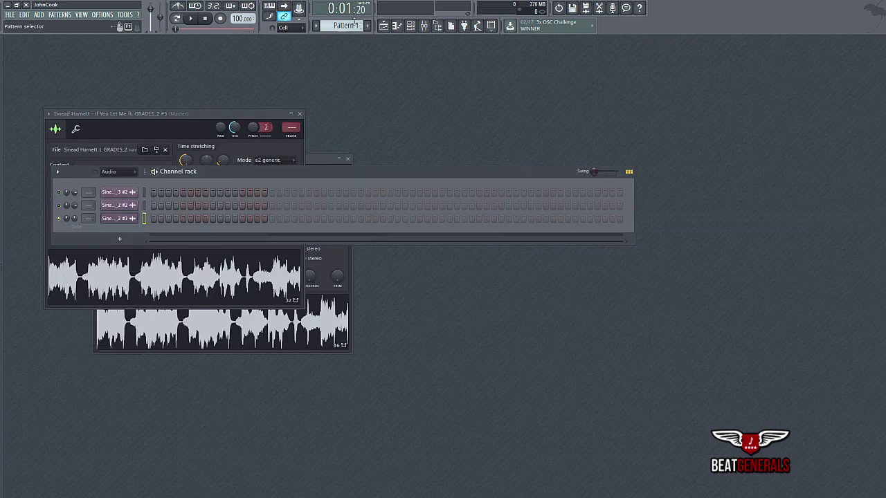
left_click(382, 25)
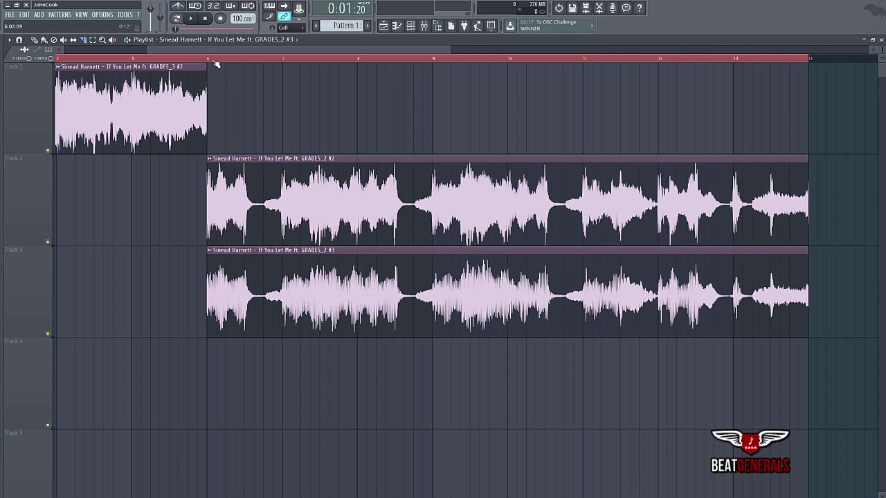
left_click(191, 20)
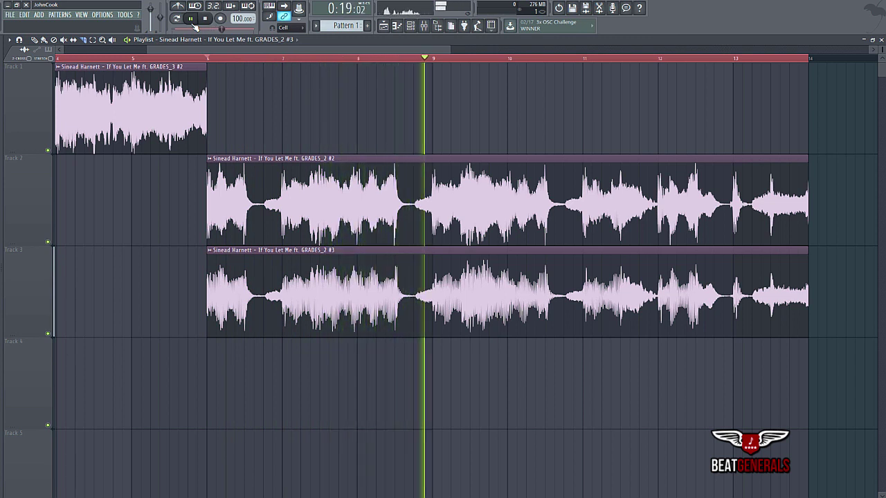
key("space")
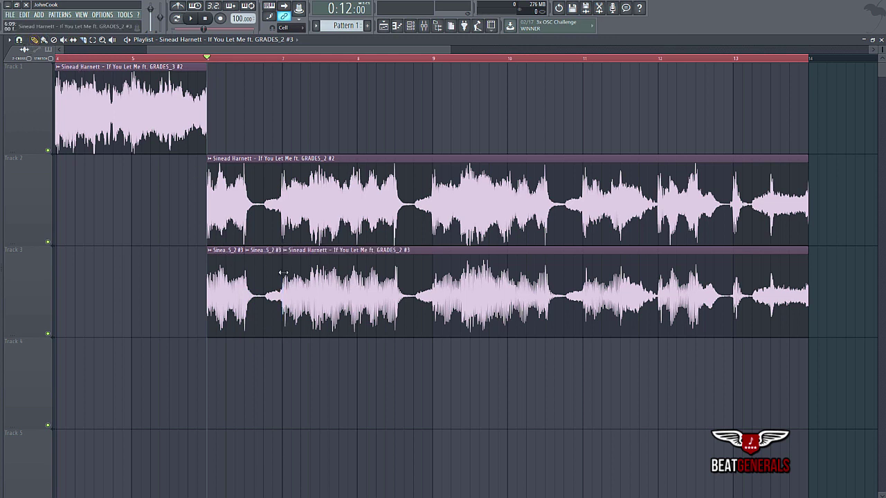
right_click(289, 277)
left_click(23, 15)
left_click(34, 25)
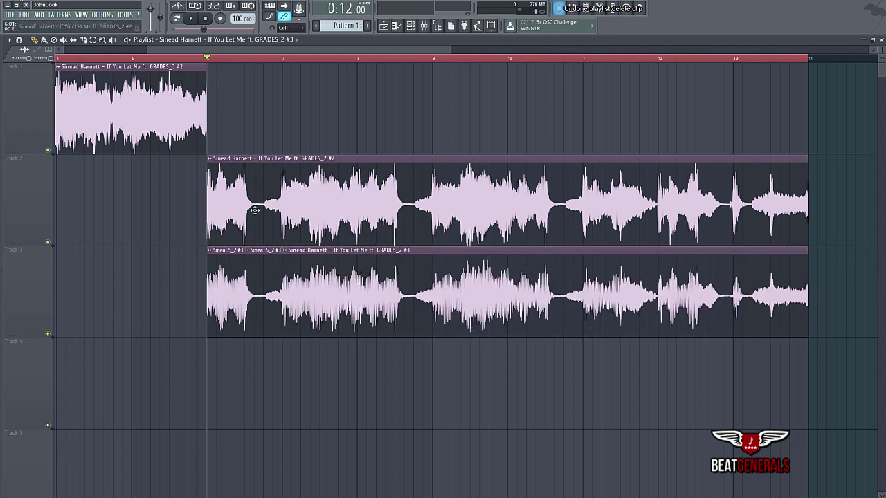
Slice the Track 3 clip around its quiet passages and delete the pieces just before bars 7, 9 and 11 and everything from bar 13.
right_click(260, 276)
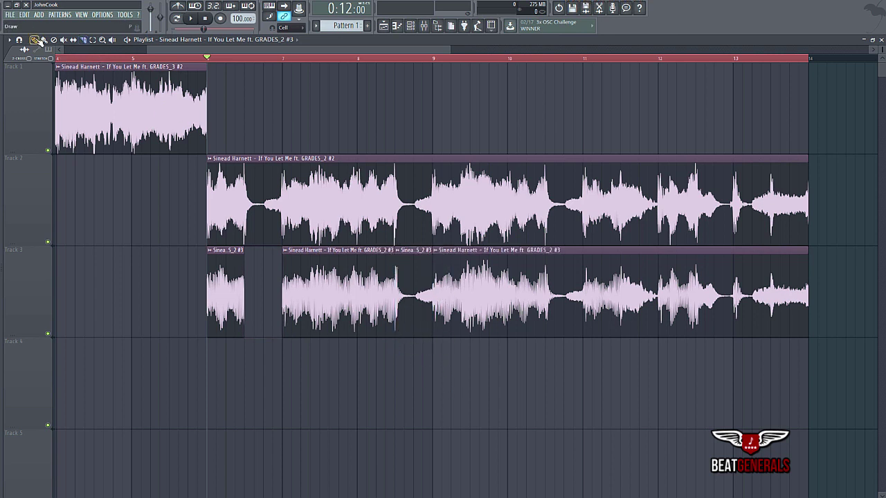
right_click(418, 282)
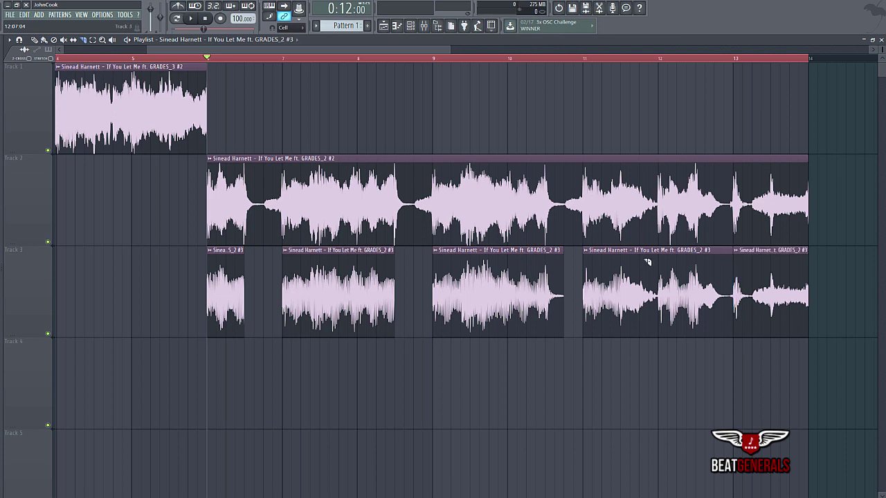
right_click(762, 254)
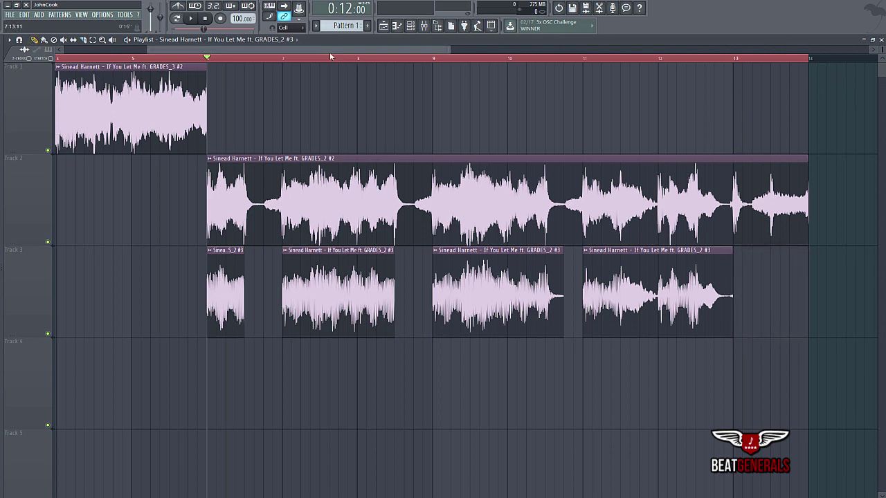
Play the chopped Track 3 pieces from bar 6 on their own, and take the cloned GRADES_2 channel out of solo.
left_click_drag(330, 52, 250, 61)
left_click(191, 19)
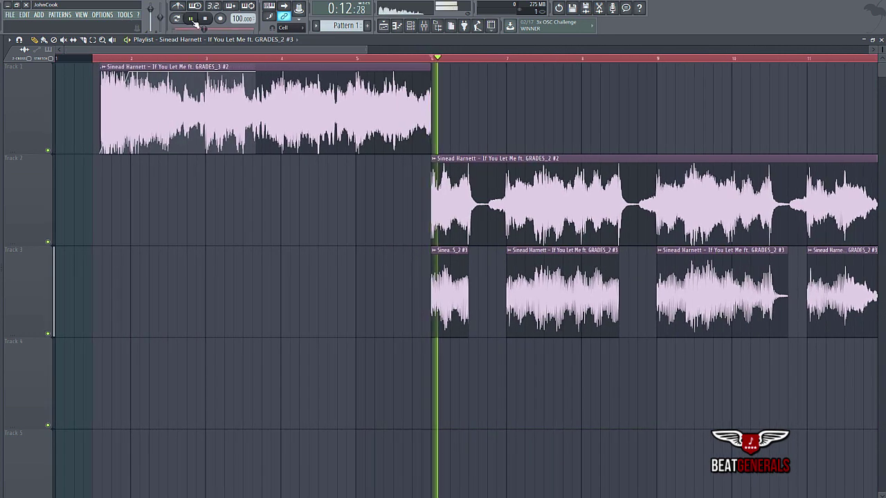
key("F5")
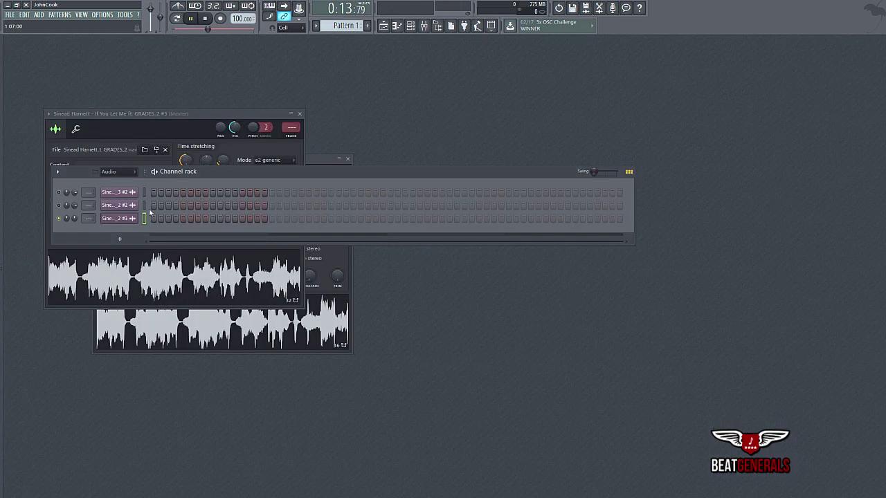
right_click(62, 219)
left_click(70, 223)
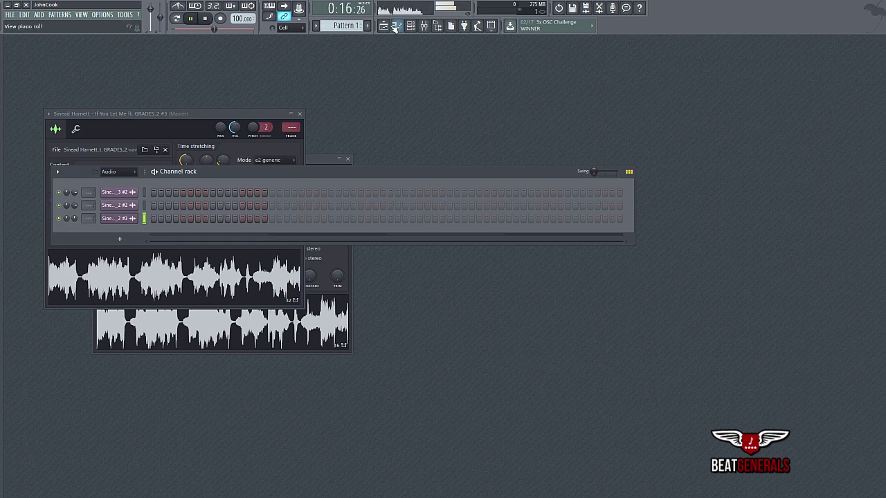
Play the layered clips in the playlist, loop bars 6 to 14 while briefly turning the metronome on, and stop playback.
left_click(384, 25)
left_click(419, 58)
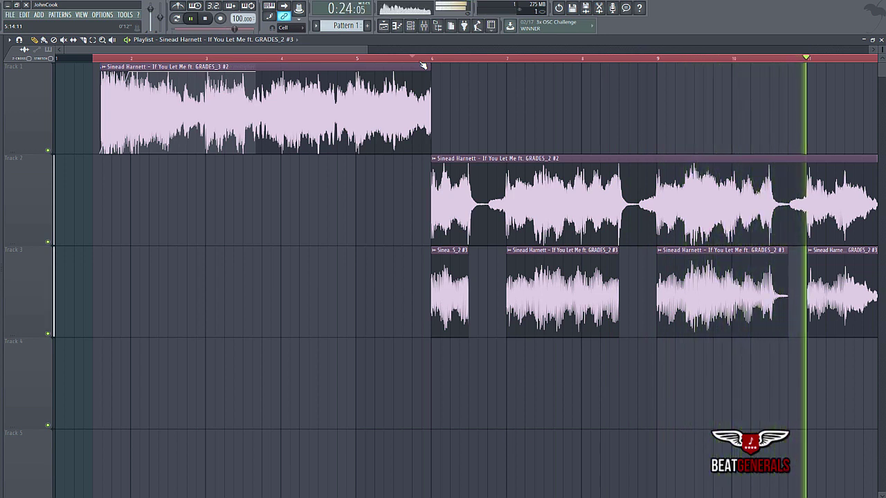
left_click_drag(366, 51, 280, 101)
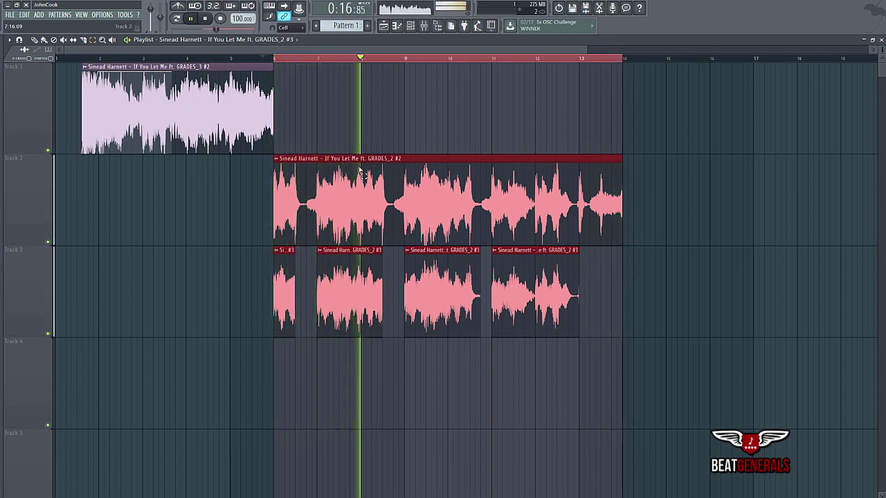
left_click(178, 7)
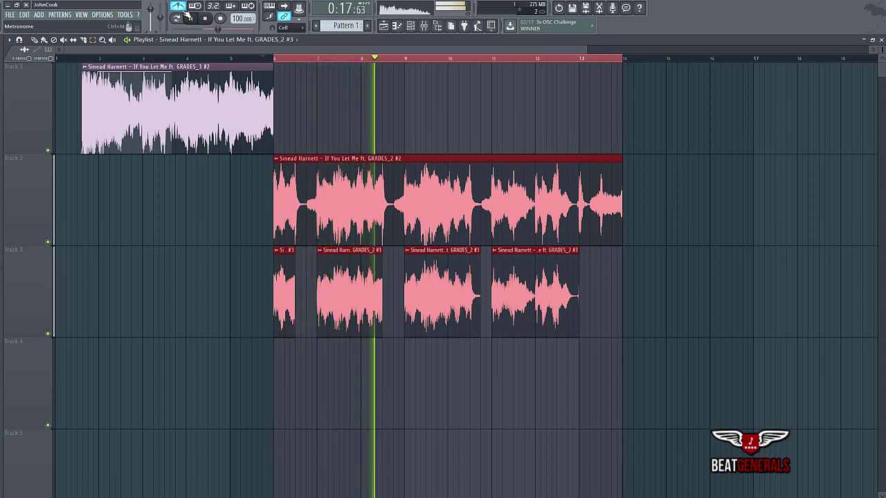
left_click(183, 10)
left_click(204, 19)
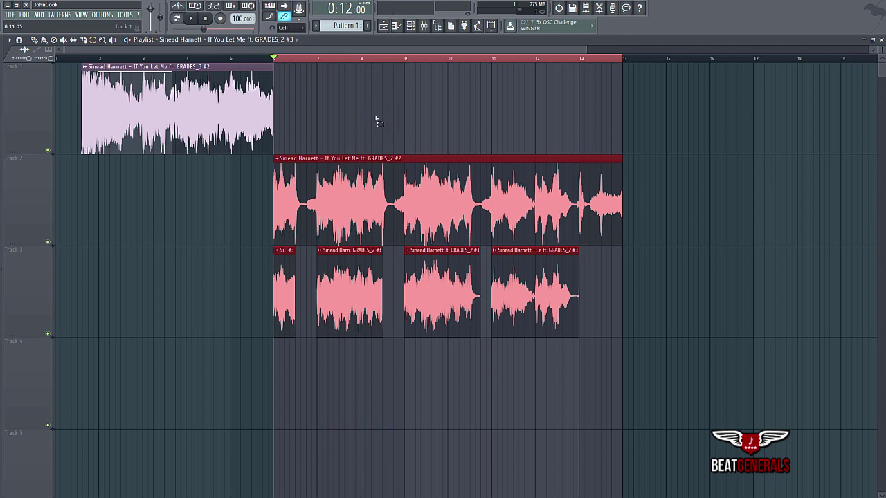
Clear the clip and bar selection in the playlist, and reduce the track height and horizontal zoom to show more tracks and bars.
left_click(643, 82)
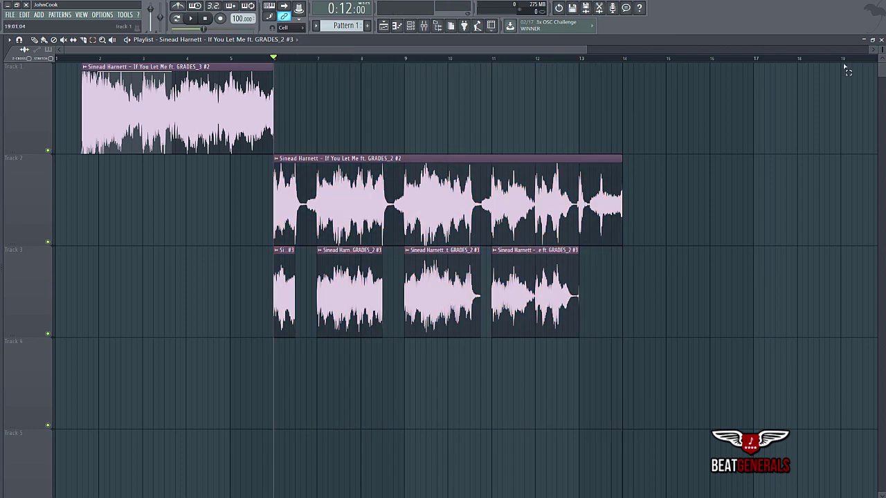
left_click_drag(882, 50, 882, 86)
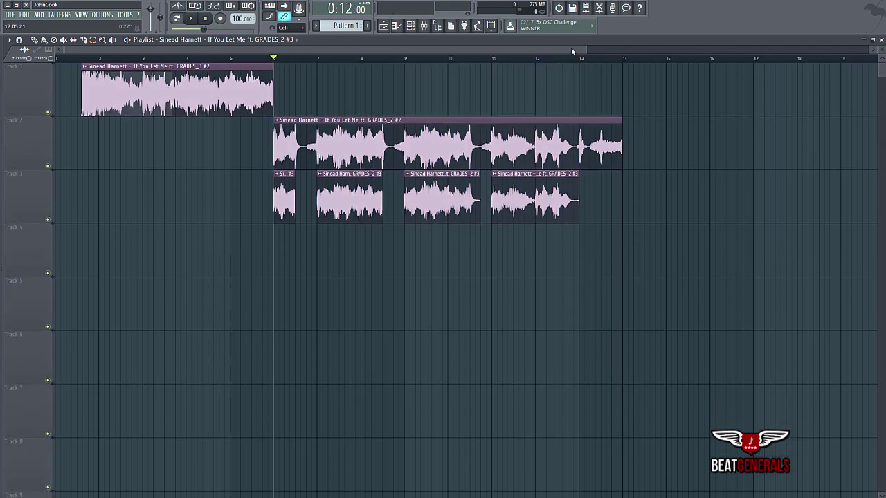
left_click_drag(587, 49, 639, 51)
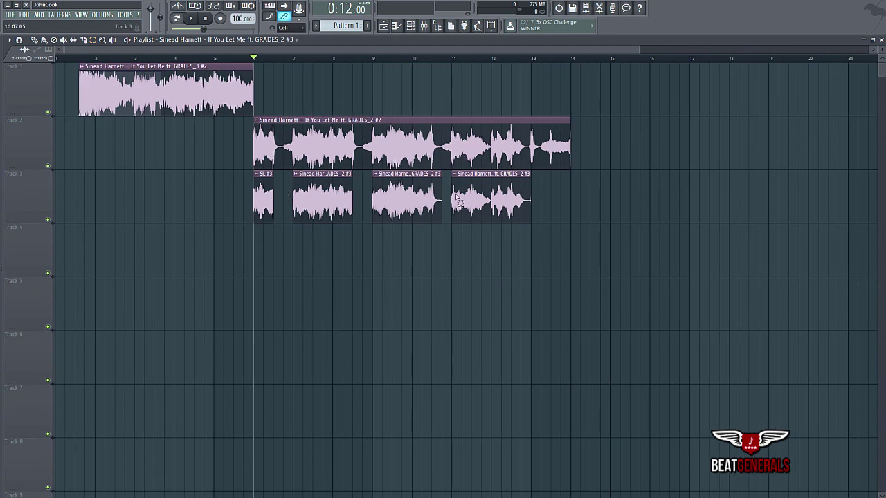